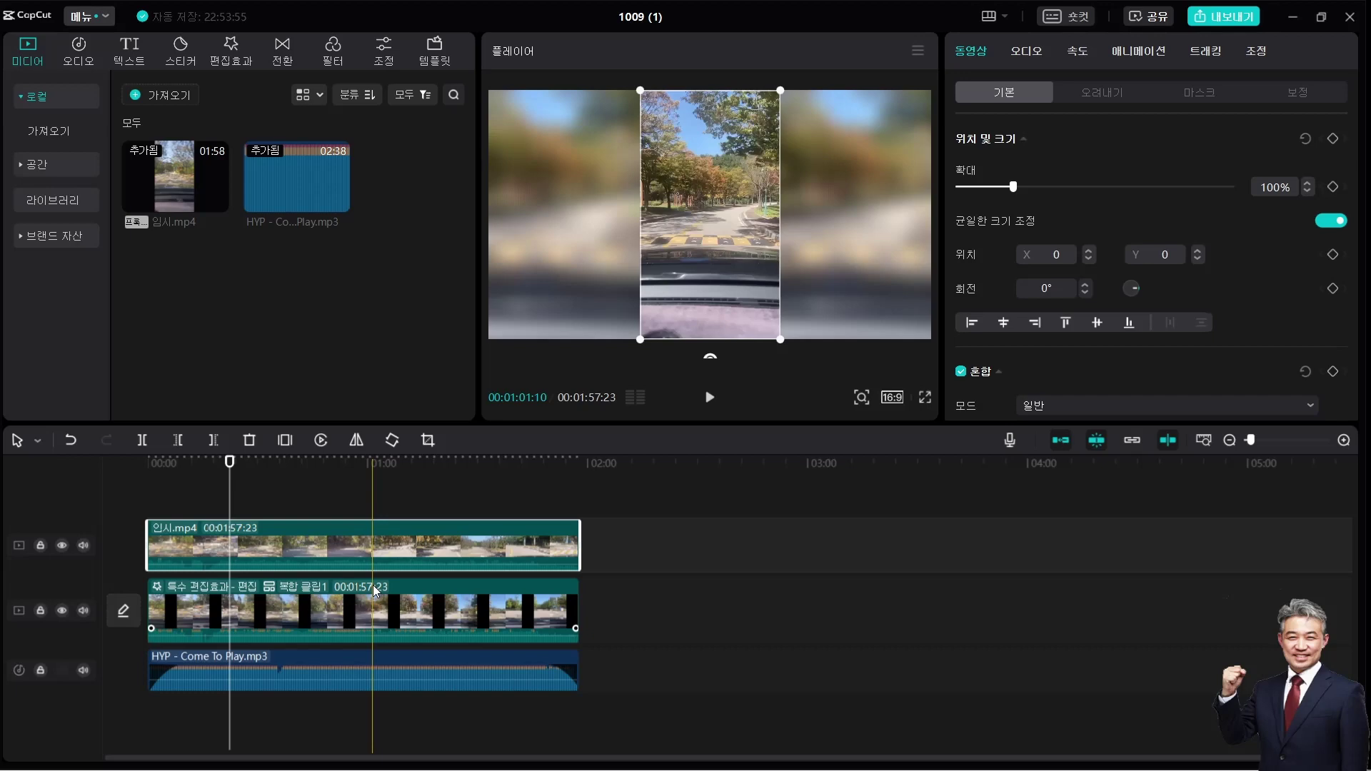
# Import the vertical video 임시 into the project and place it at the start of the timeline
pyautogui.hotkey('ctrl', 'i')
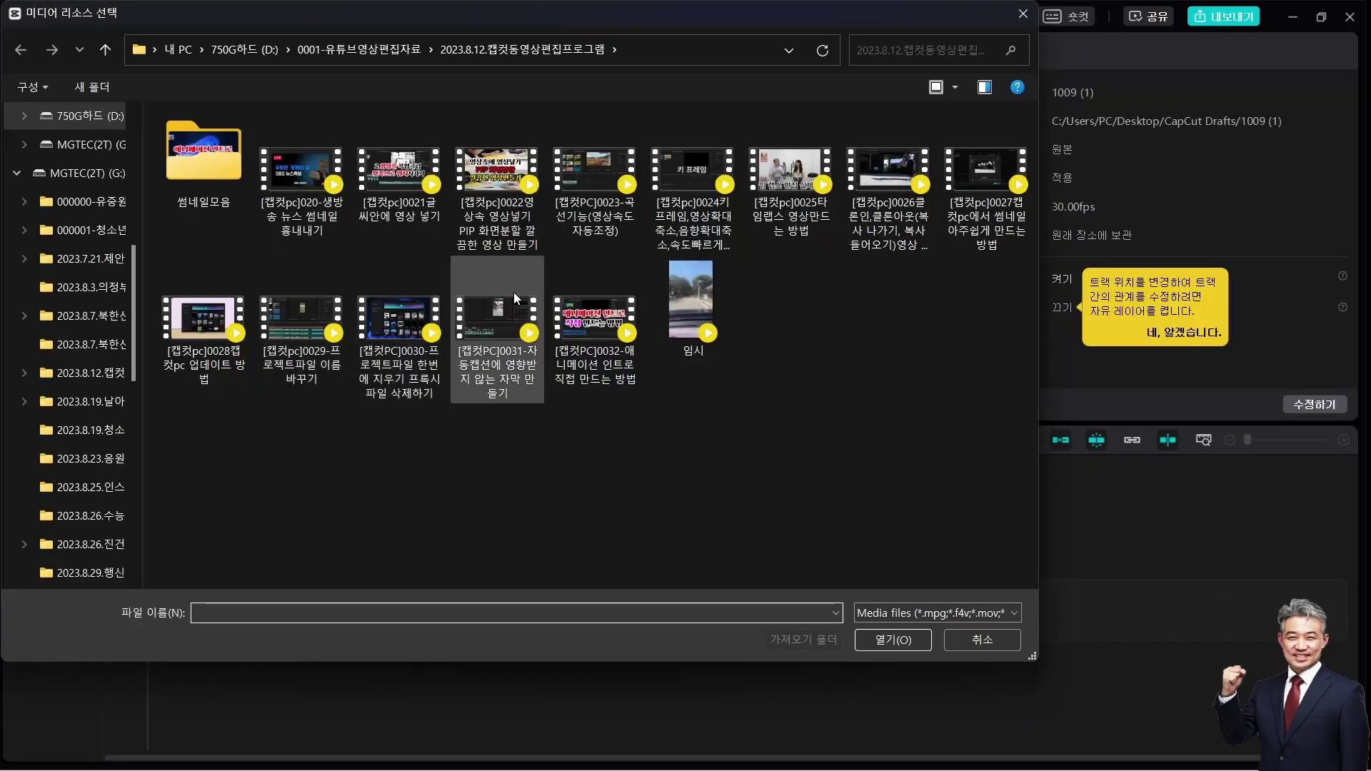
pyautogui.click(692, 303)
pyautogui.click(902, 646)
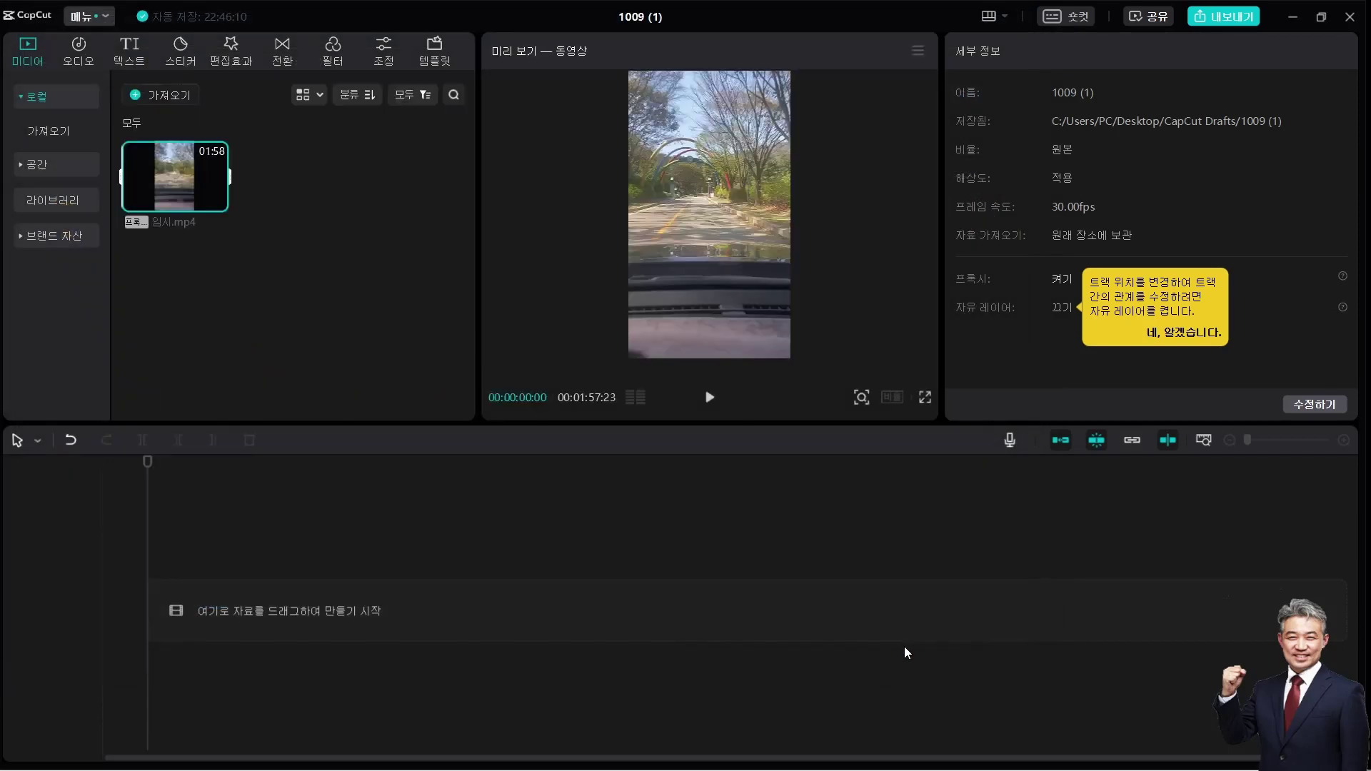
pyautogui.moveTo(170, 222); pyautogui.dragTo(152, 614)
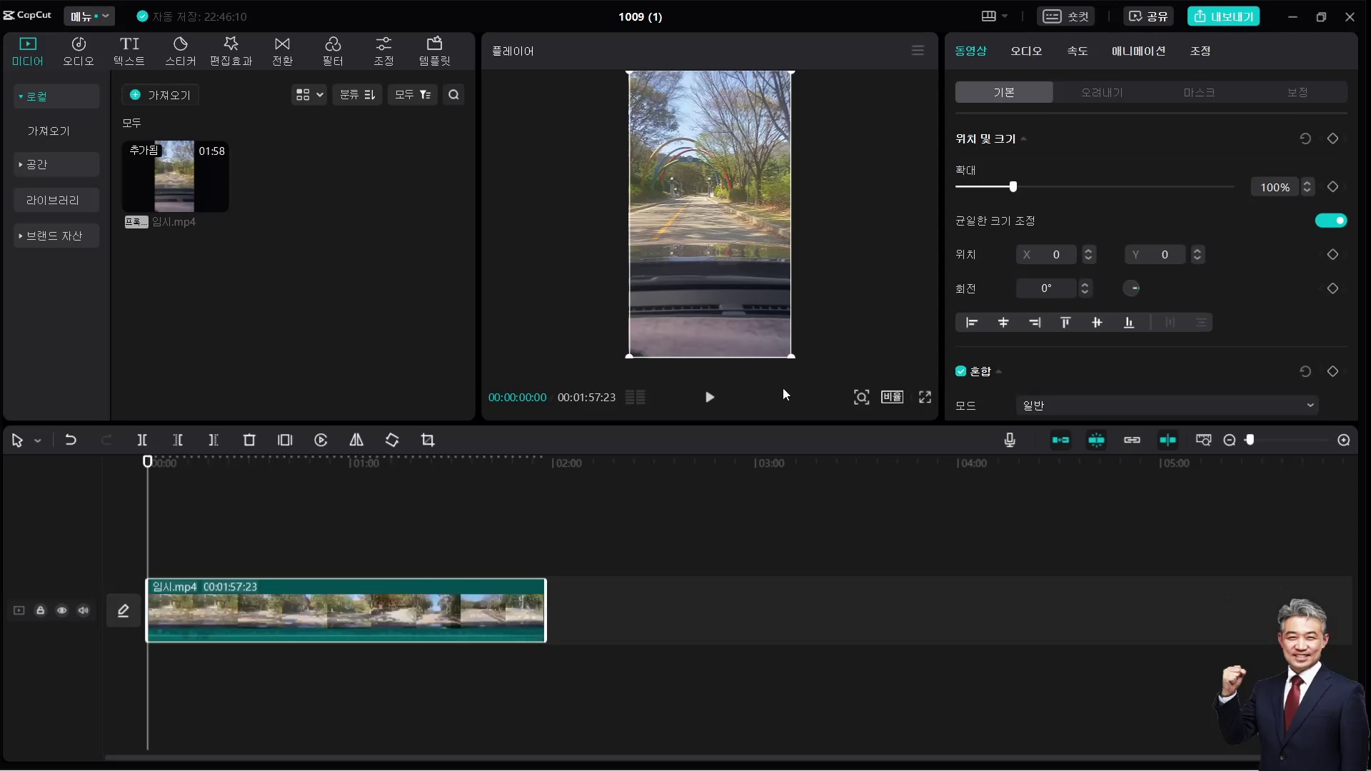
# Set the canvas aspect ratio to 16:9 and paste two copies of the clip on stacked tracks at the start
pyautogui.click(897, 396)
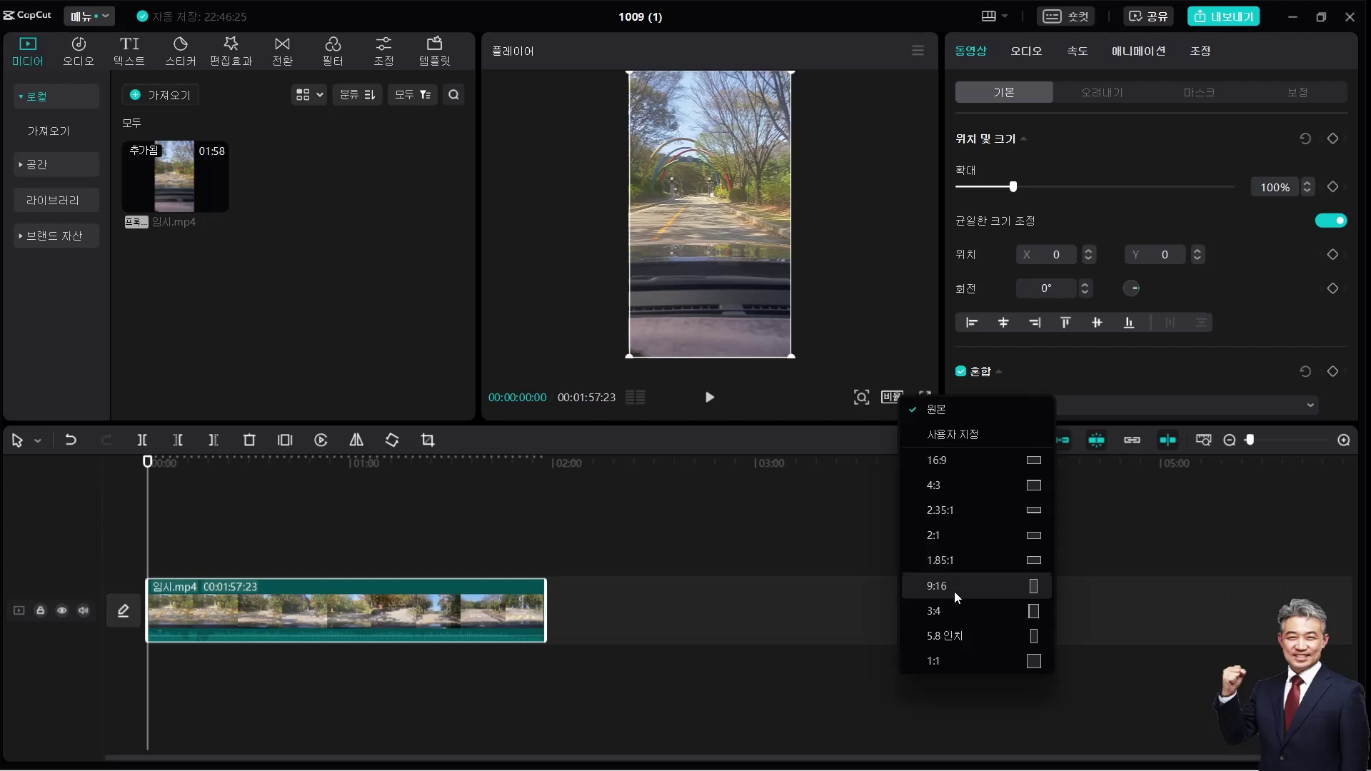
pyautogui.click(967, 460)
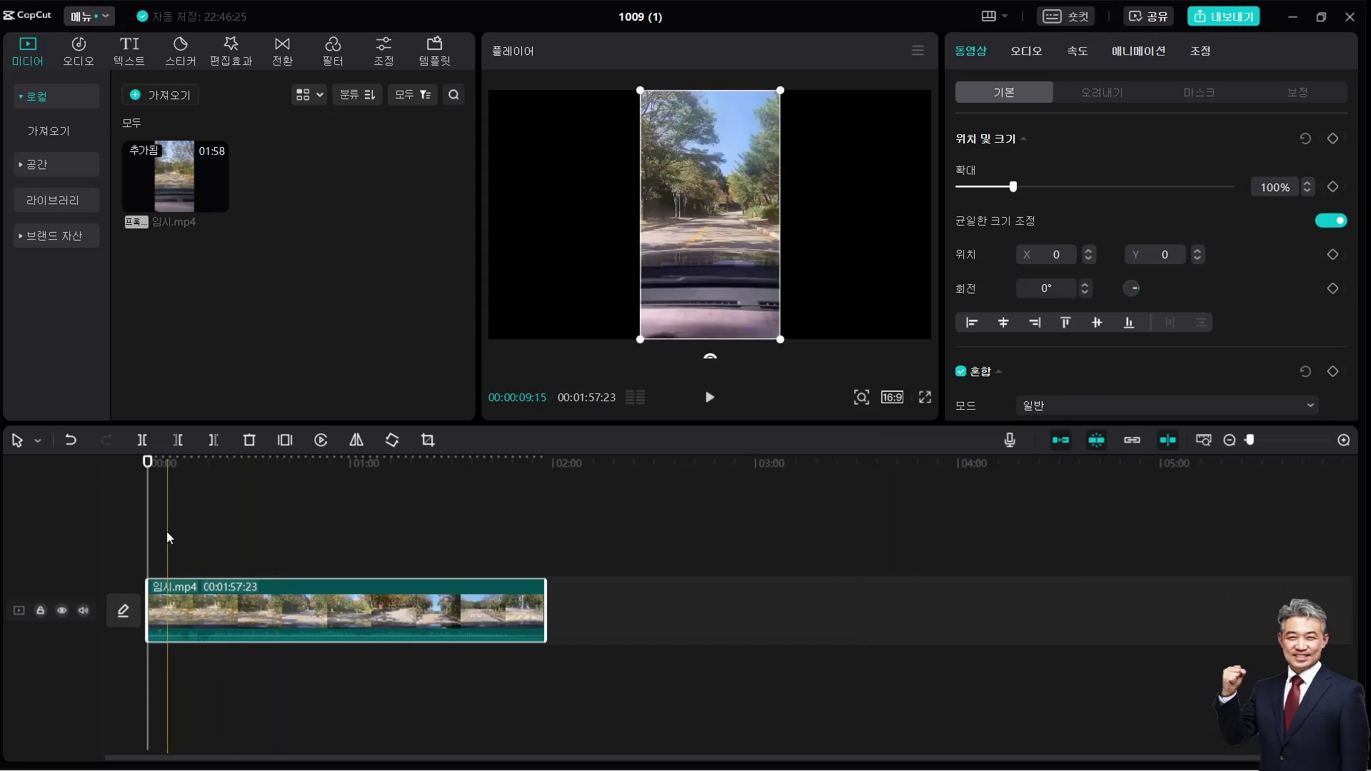
pyautogui.hotkey('ctrl', 'c')
pyautogui.hotkey('ctrl', 'v')
pyautogui.hotkey('ctrl', 'v')
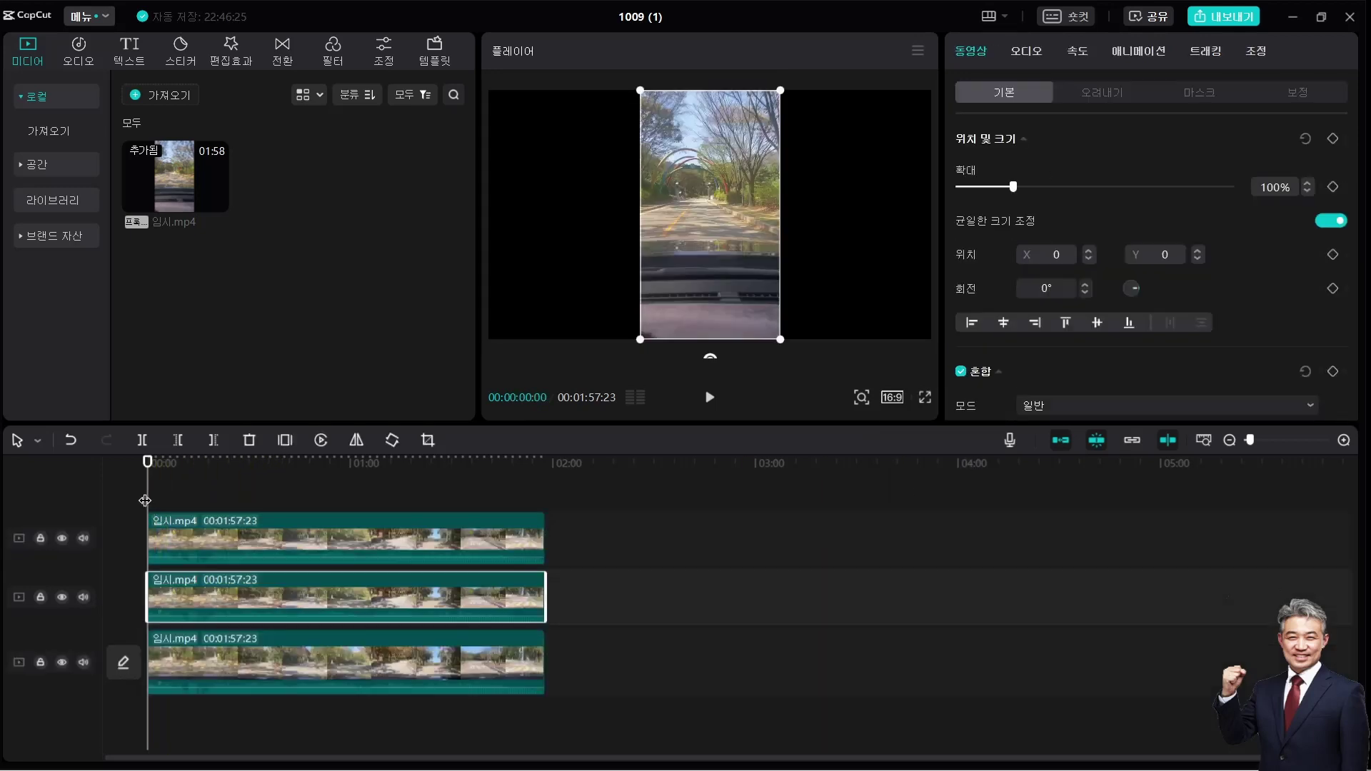
# Move the middle track's clip to the left side at X -1312 and the lowest track's clip to the right side at X 1312
pyautogui.click(278, 530)
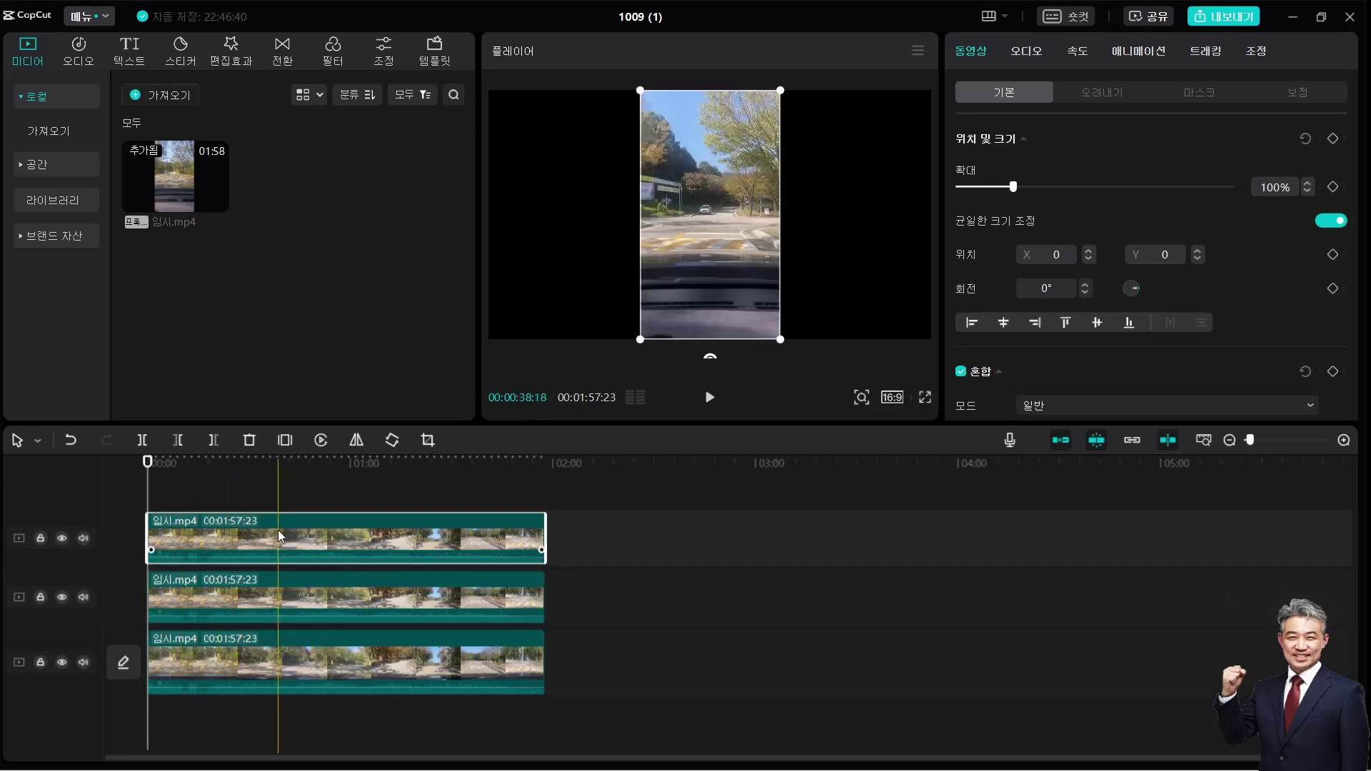
pyautogui.click(268, 602)
pyautogui.moveTo(694, 235); pyautogui.dragTo(545, 232)
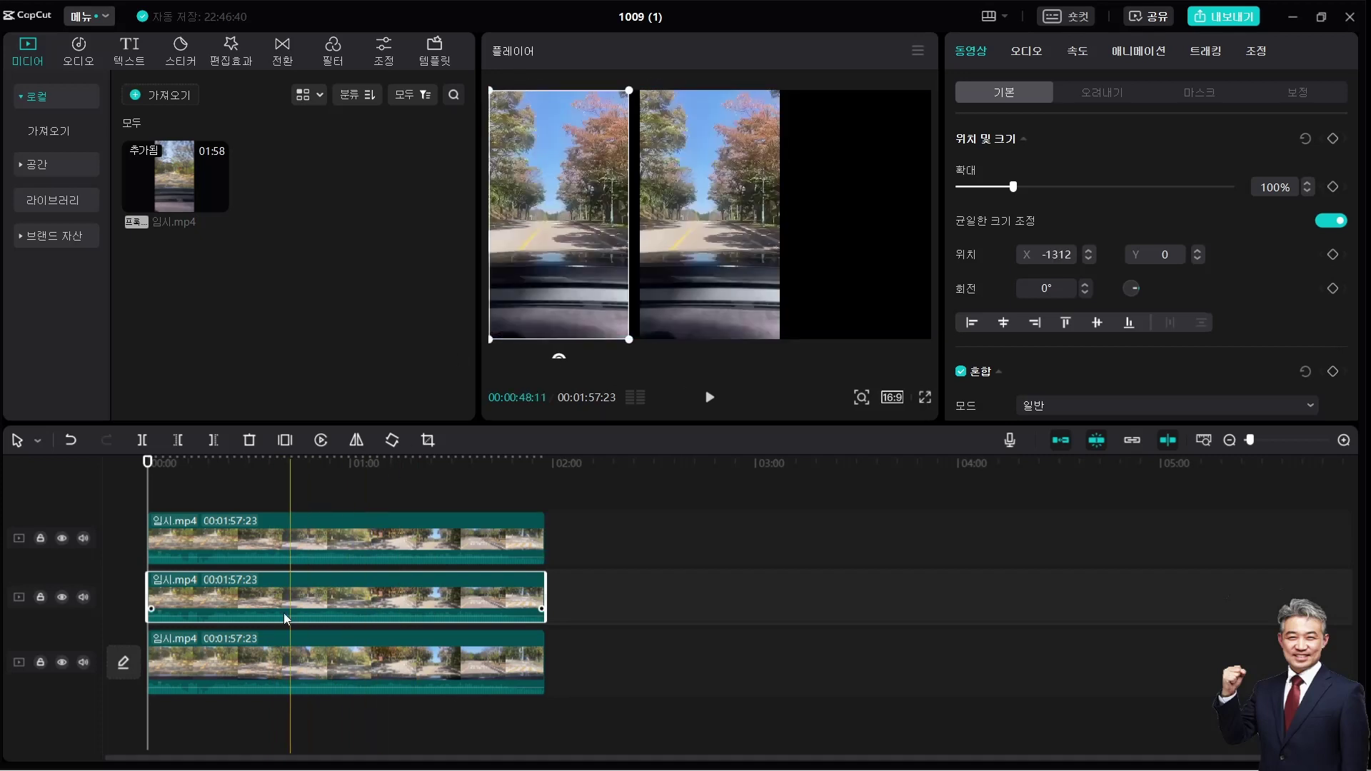
pyautogui.click(255, 652)
pyautogui.moveTo(741, 247); pyautogui.dragTo(890, 245)
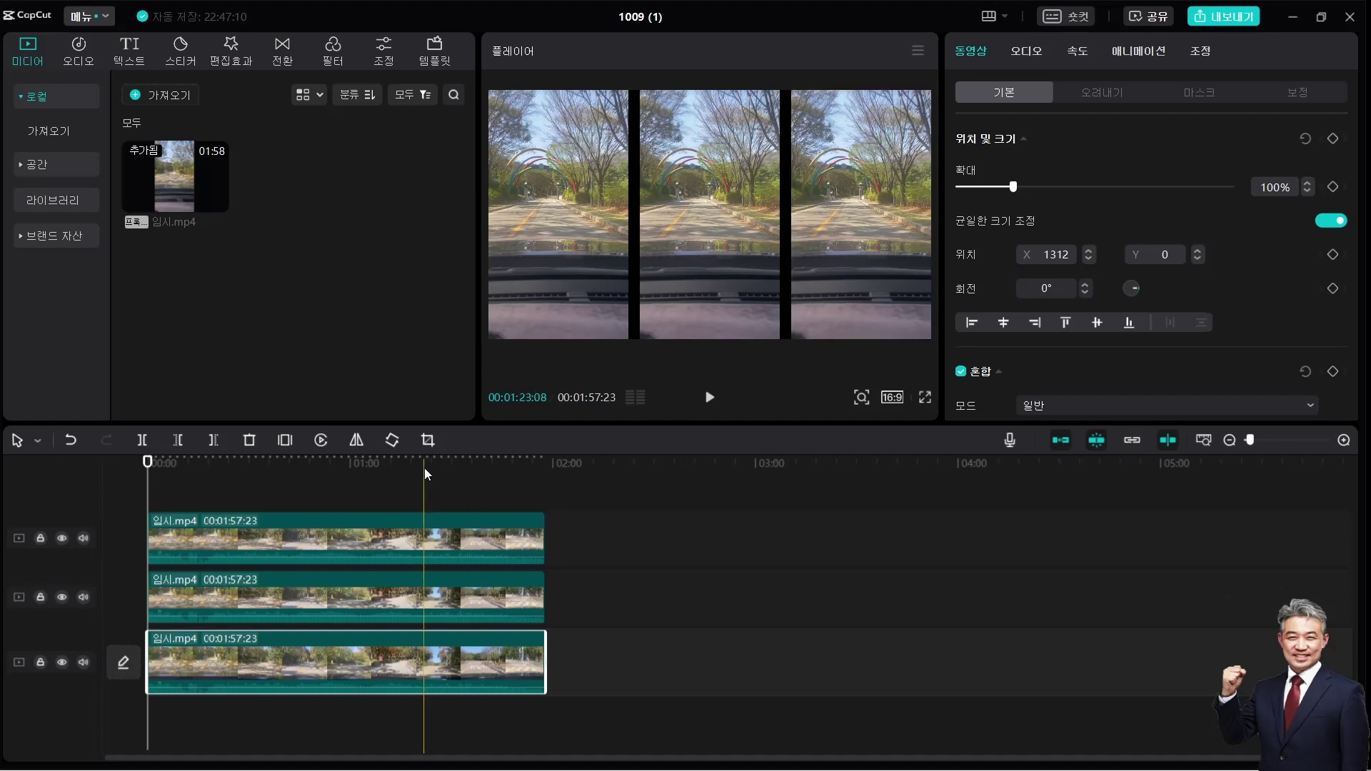
# Scale the left and right side clips to 150% each
pyautogui.click(254, 606)
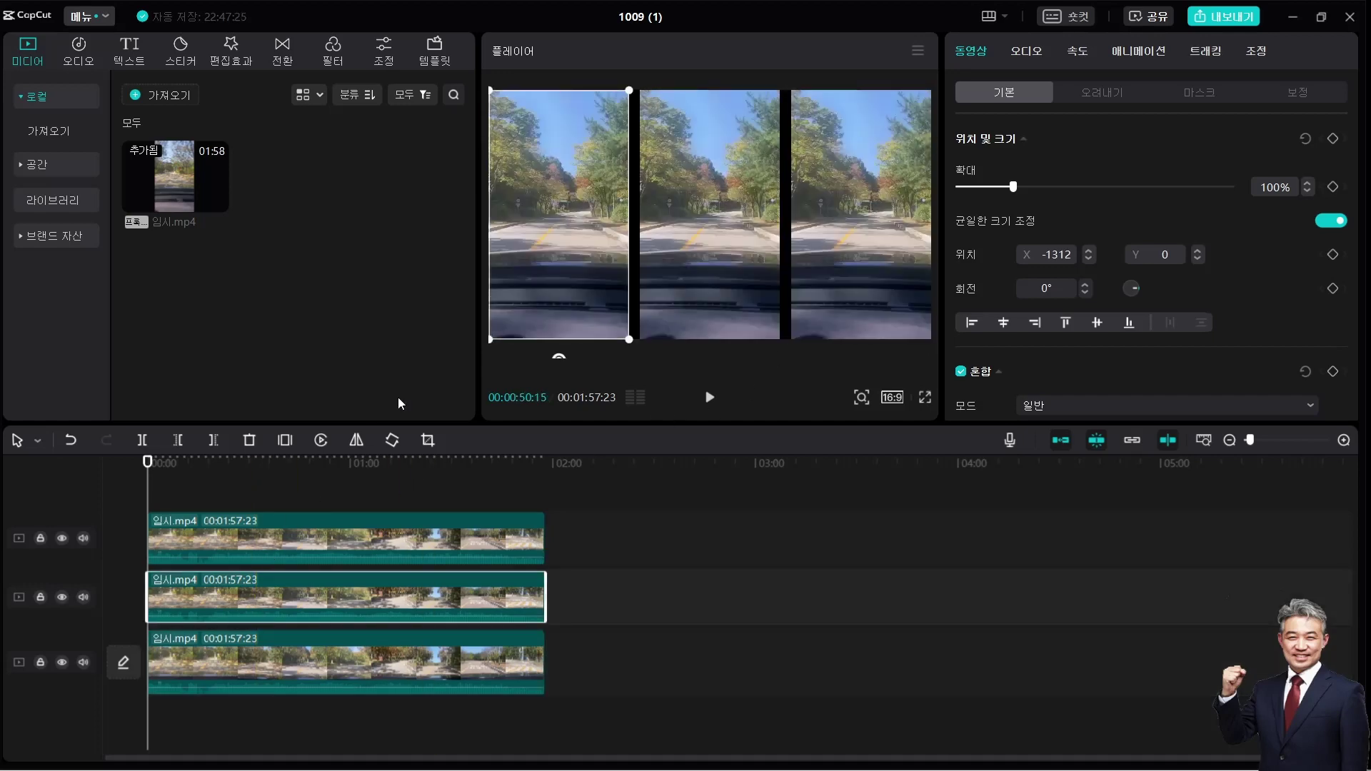
pyautogui.click(1277, 187)
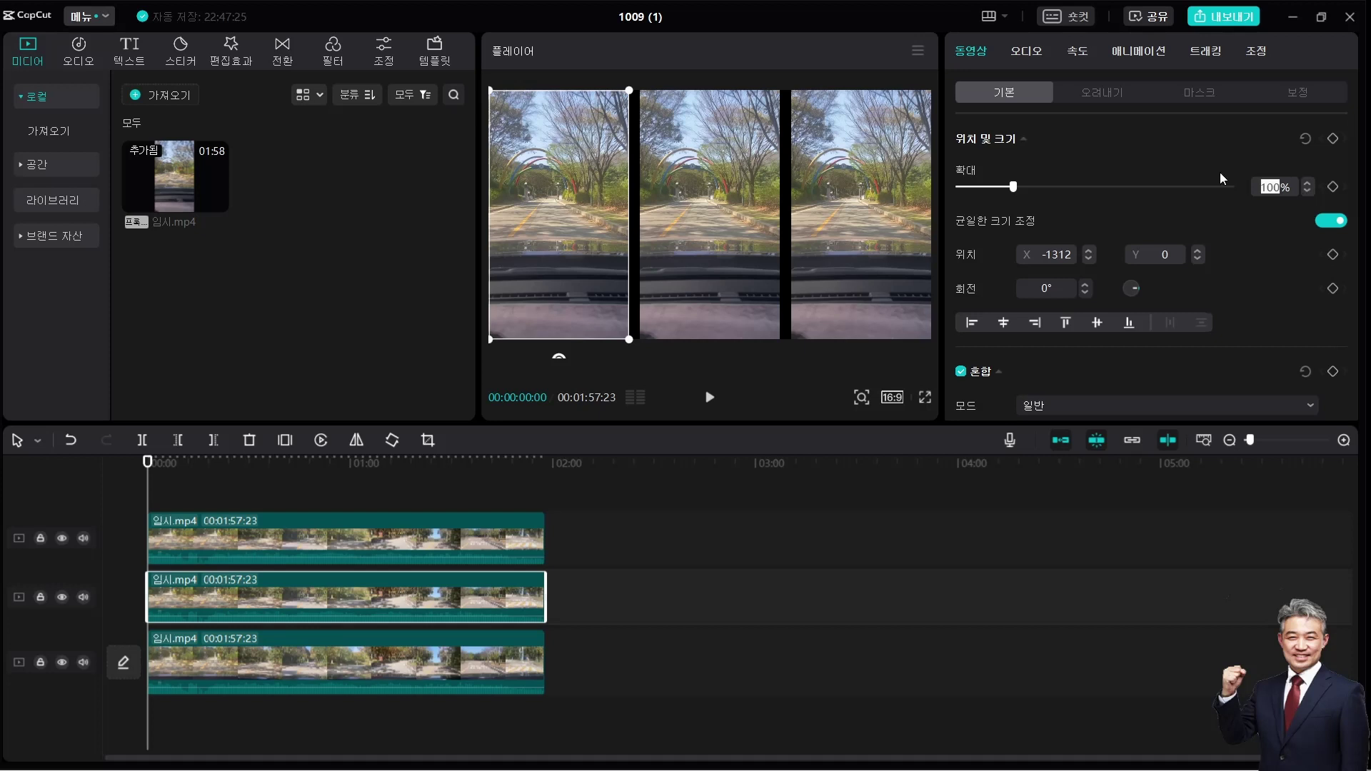
pyautogui.write('150')
pyautogui.press('Return')
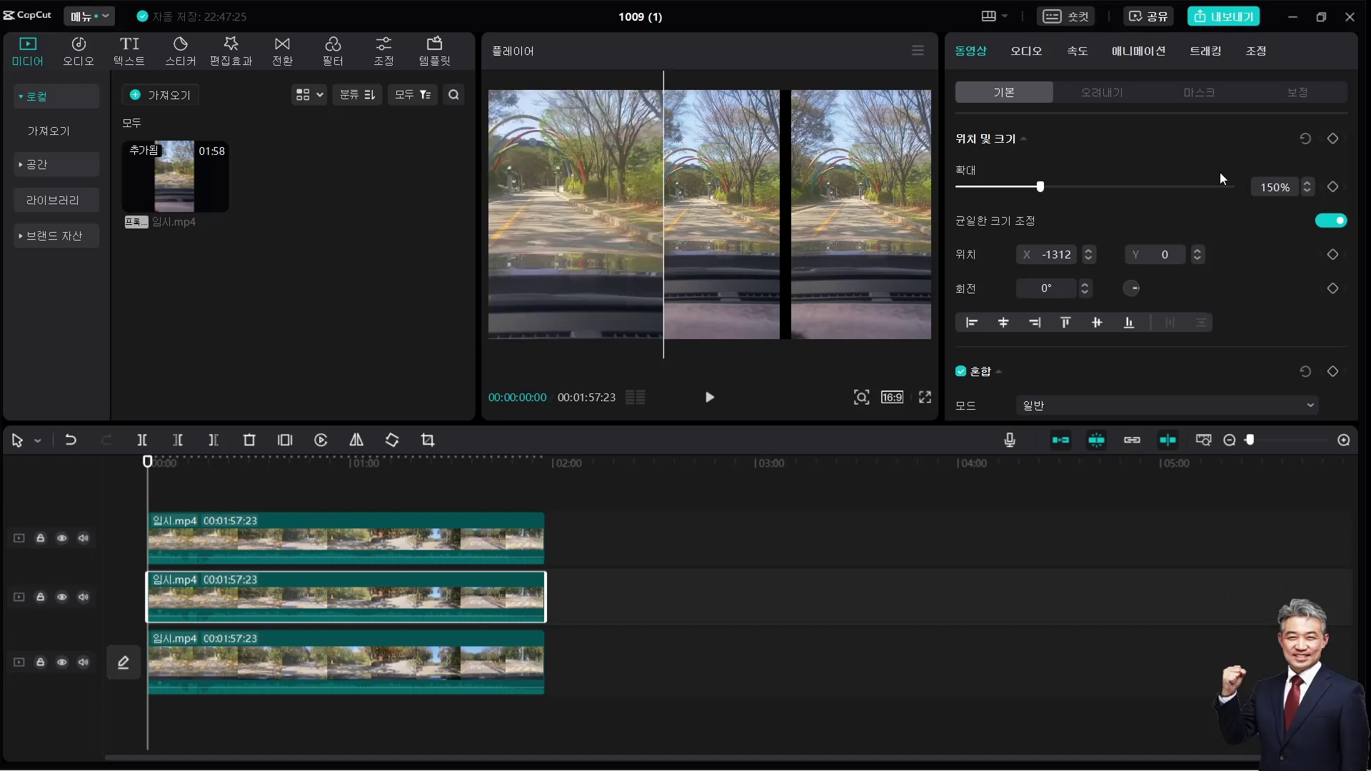
pyautogui.click(867, 189)
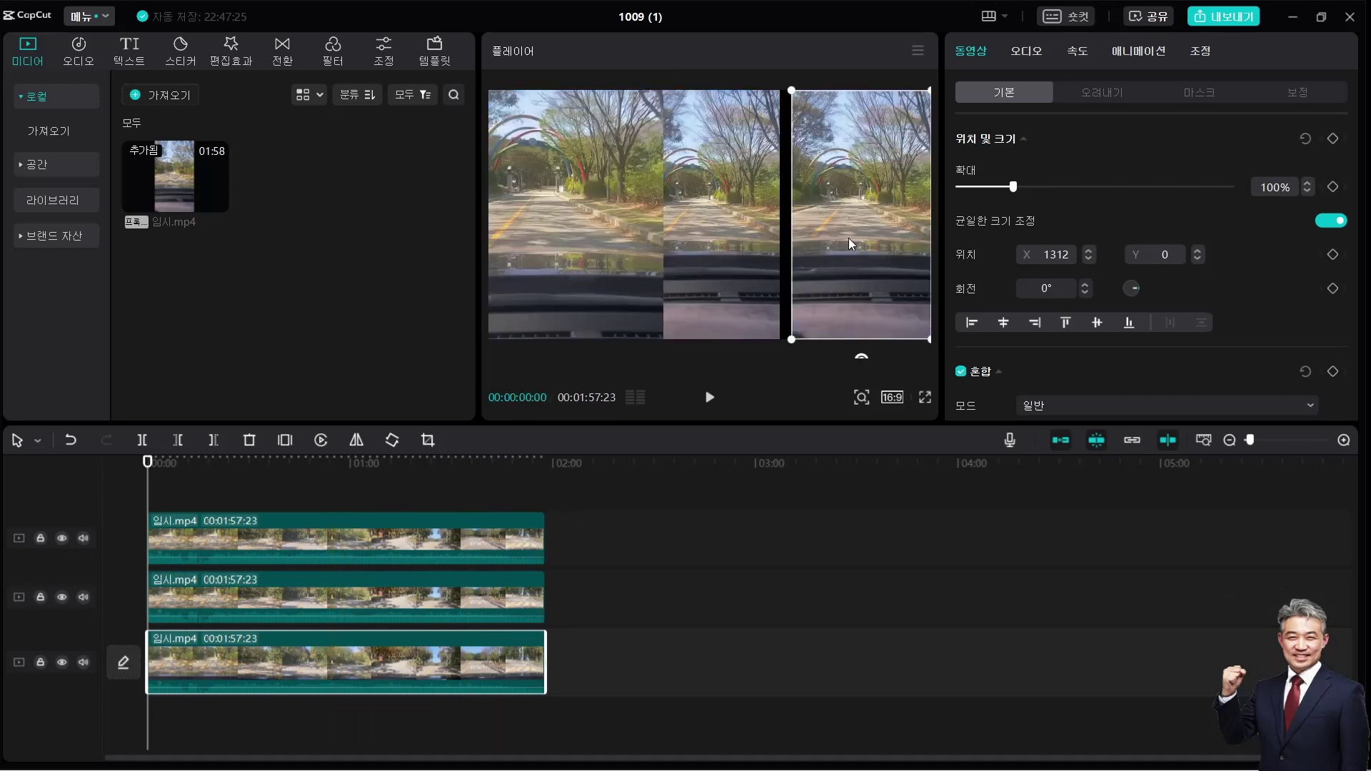
pyautogui.click(1273, 188)
pyautogui.write('150')
pyautogui.press('Return')
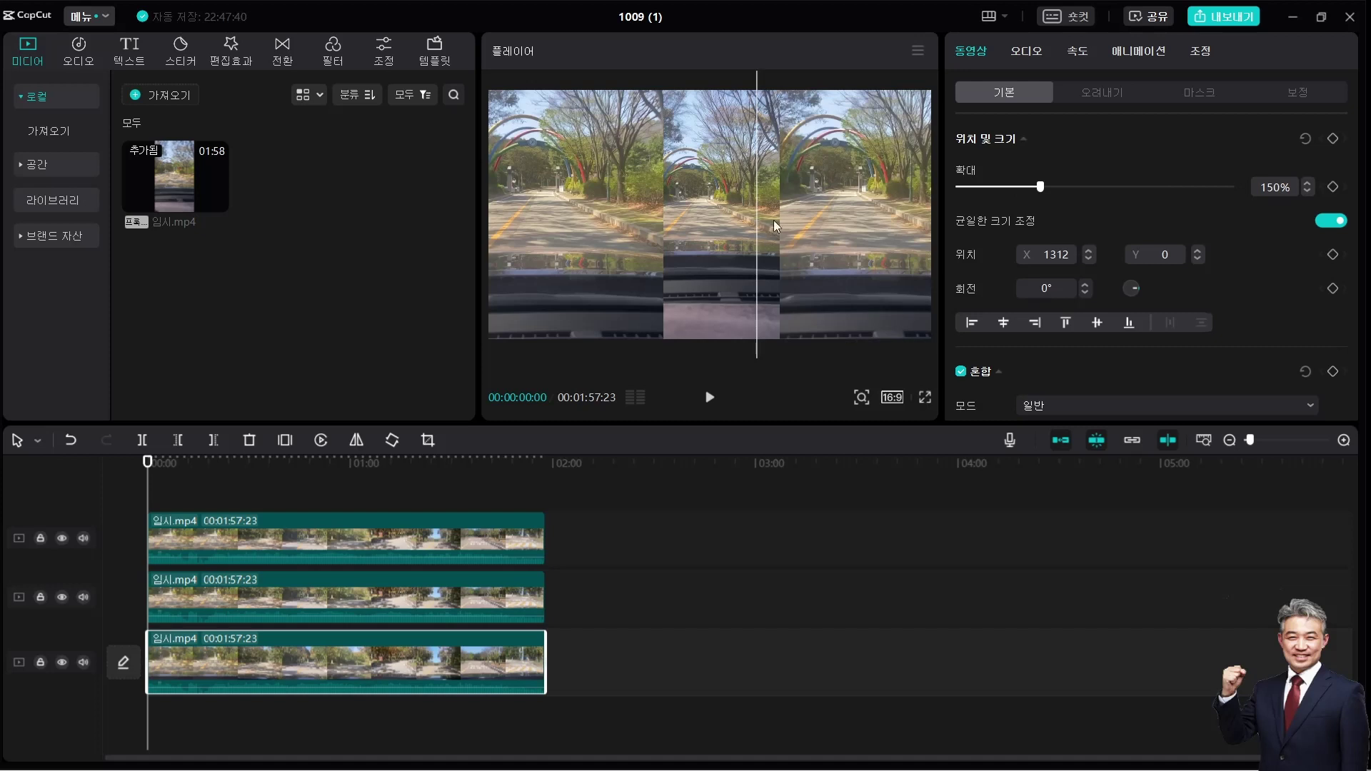
# Bring the centre clip in front of the side clips by setting its layer to 2
pyautogui.click(725, 197)
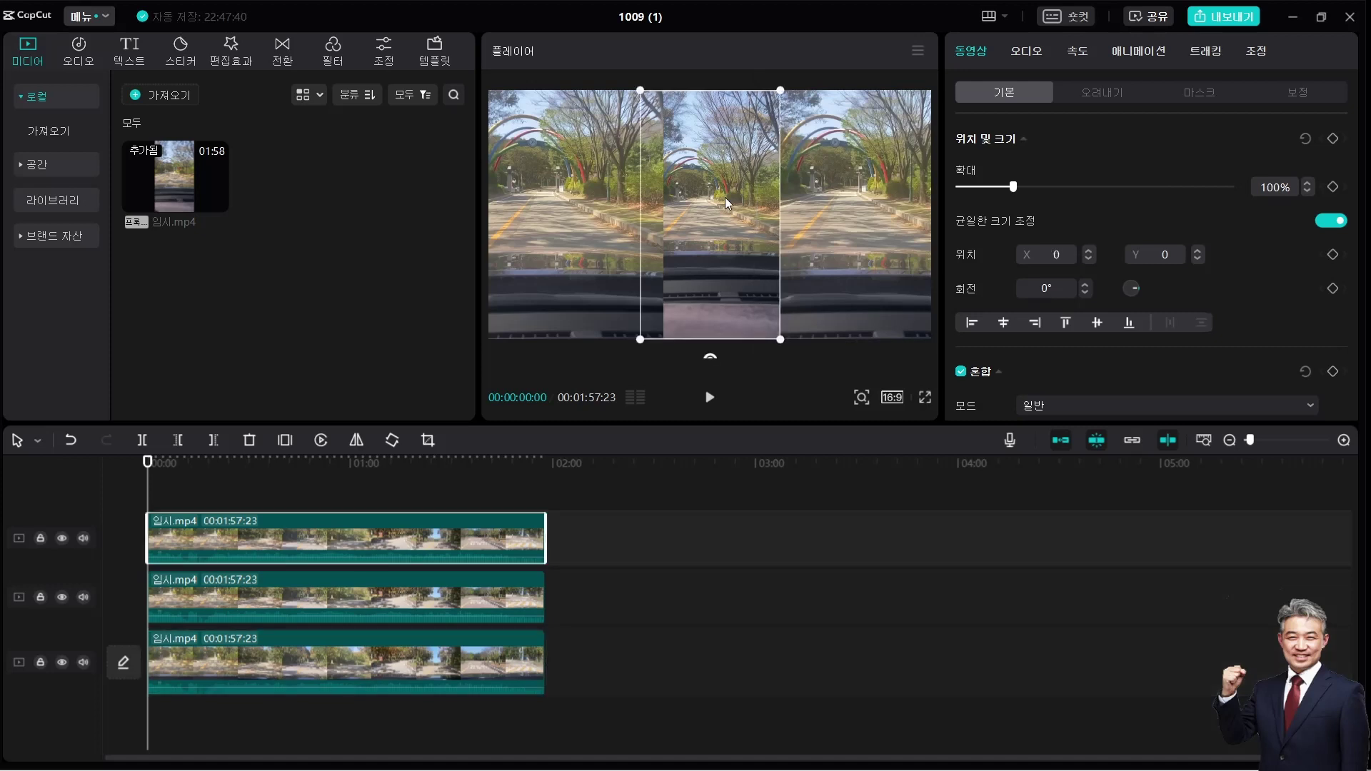
pyautogui.click(642, 178)
pyautogui.click(707, 187)
pyautogui.scroll(-5, 1149, 225)
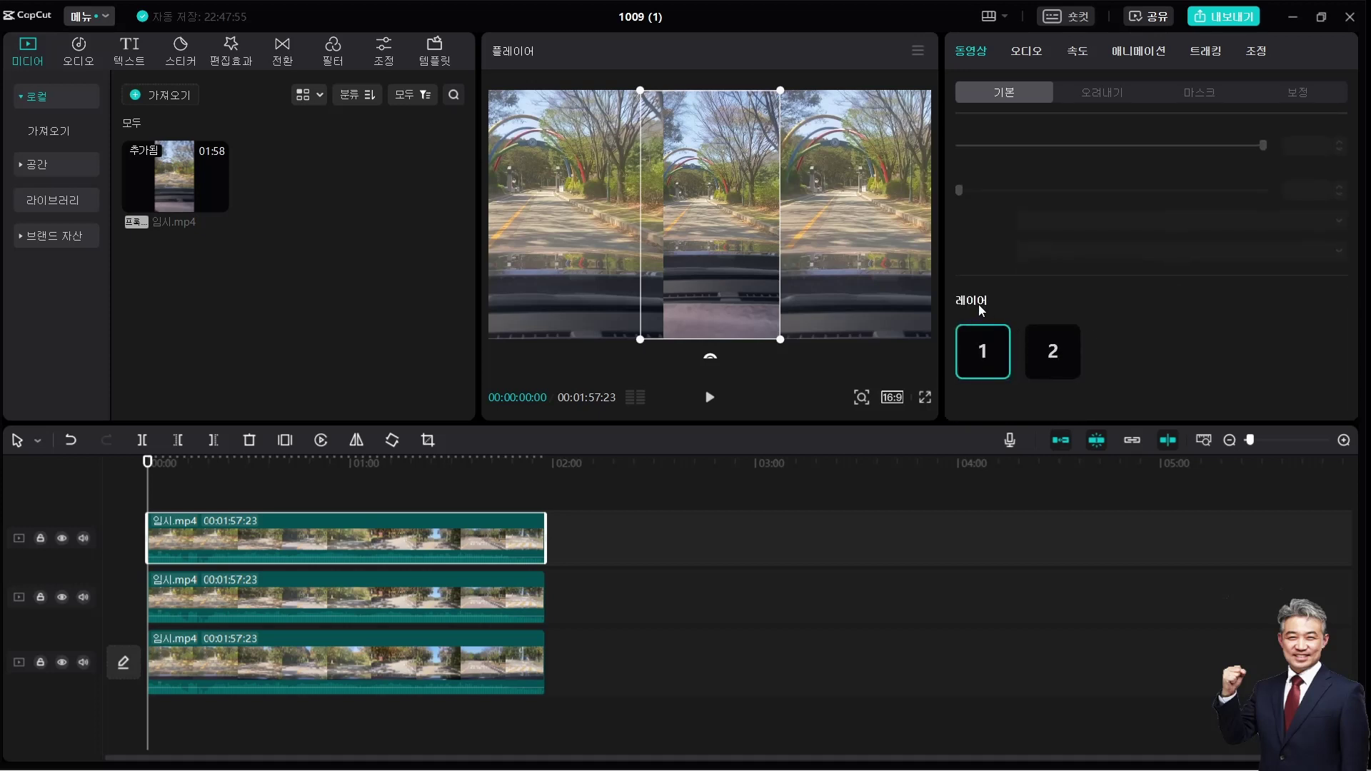
pyautogui.click(1051, 356)
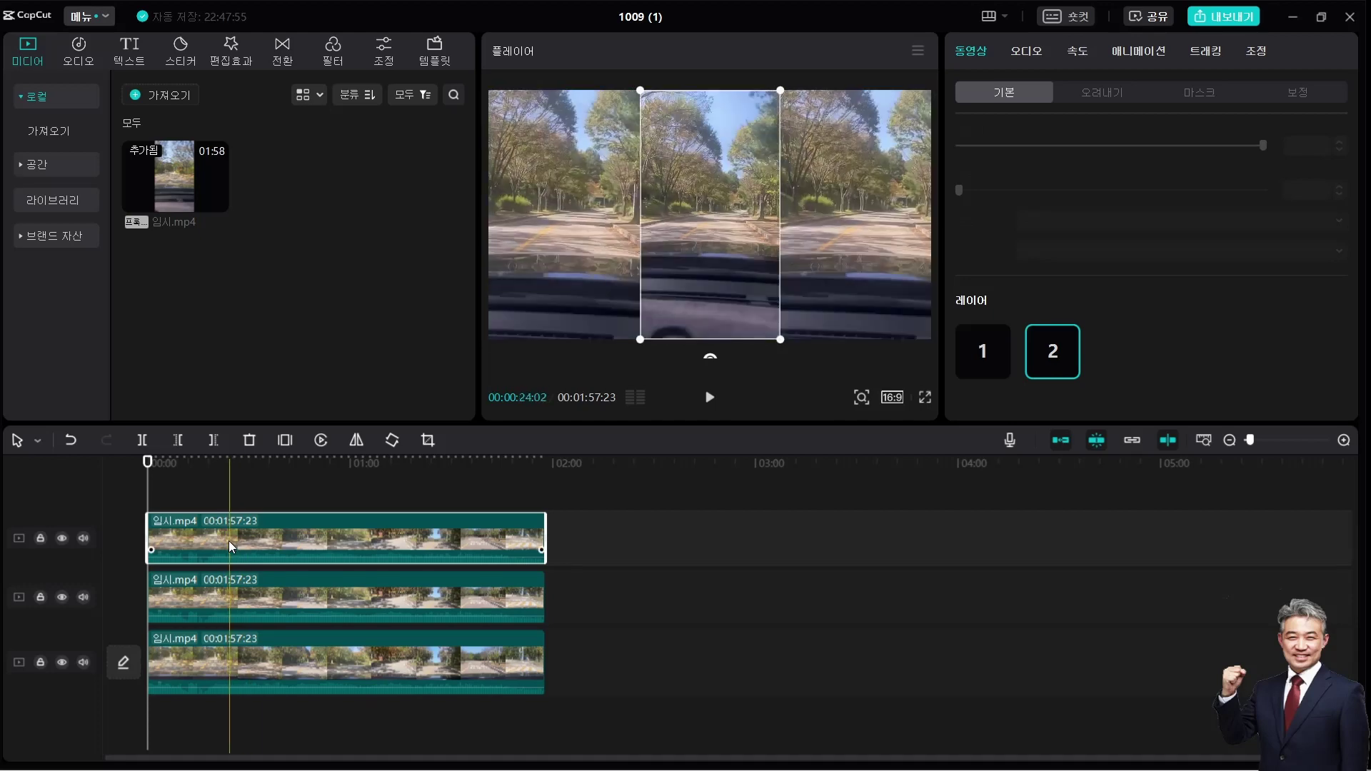
# Combine the two side clips on the lower tracks into one compound clip
pyautogui.click(236, 599)
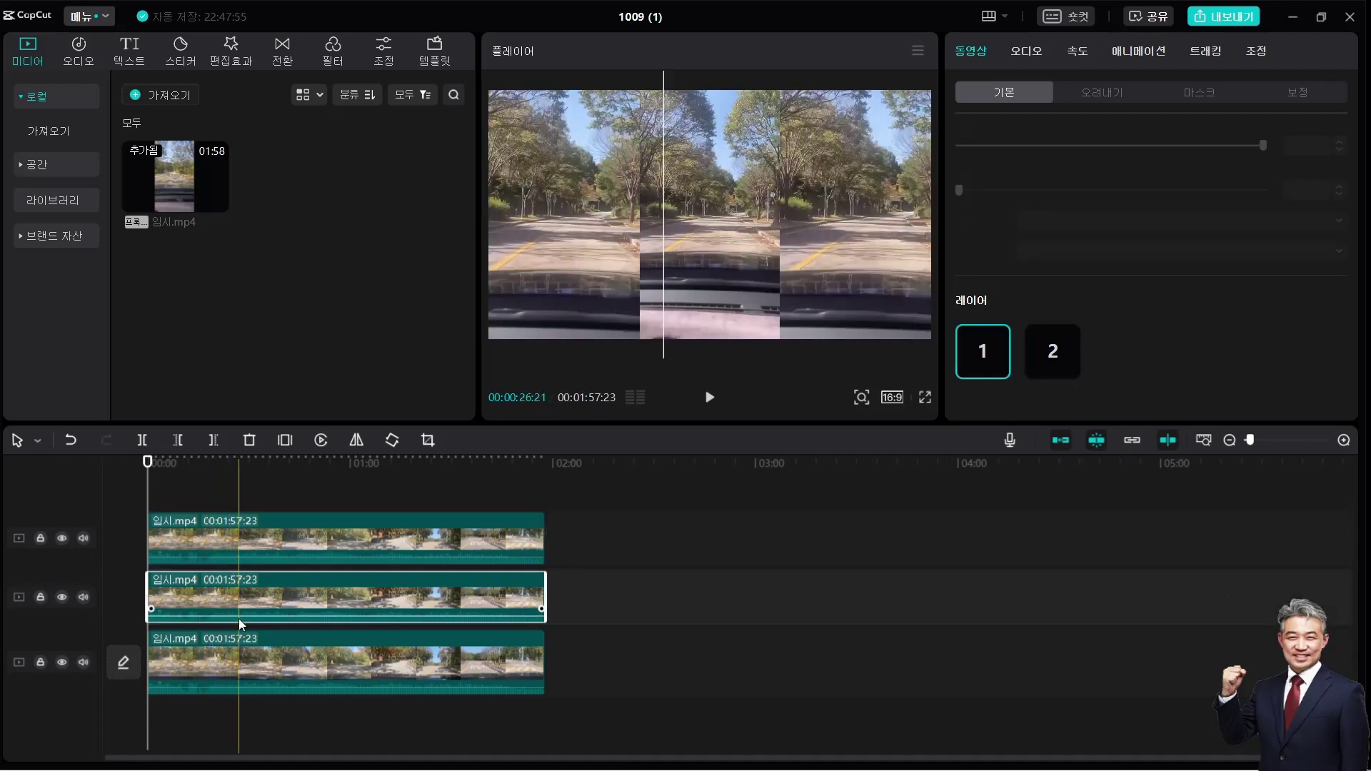
pyautogui.click(240, 665)
pyautogui.click(633, 685)
pyautogui.click(433, 584)
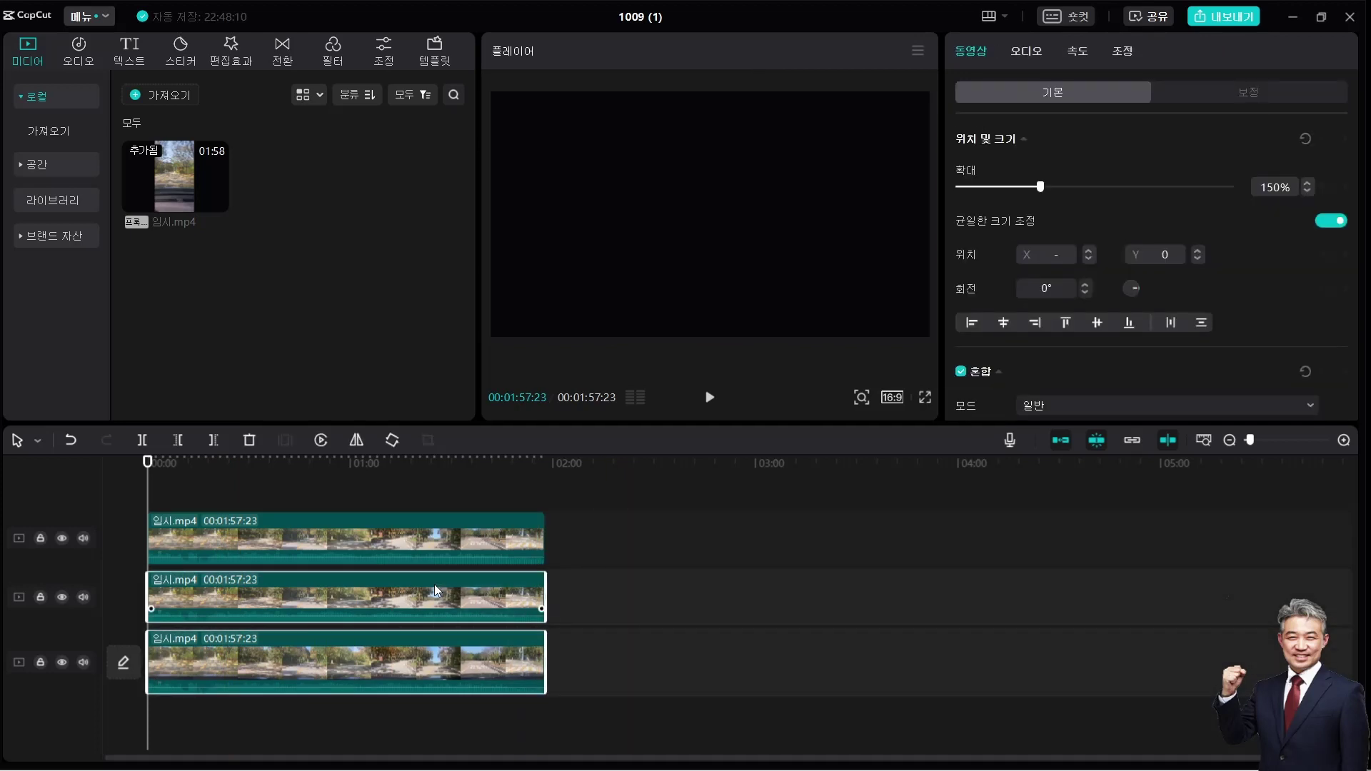
pyautogui.rightClick(434, 584)
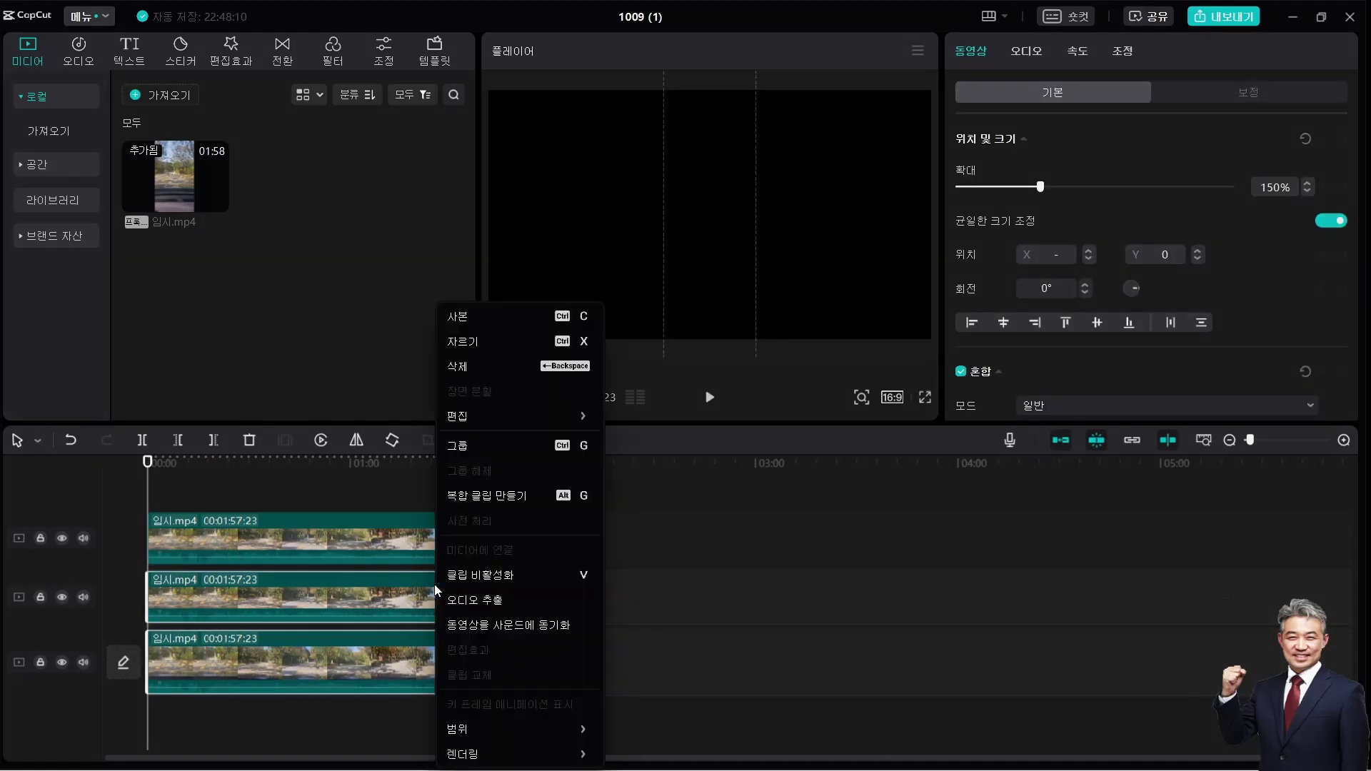
pyautogui.click(483, 495)
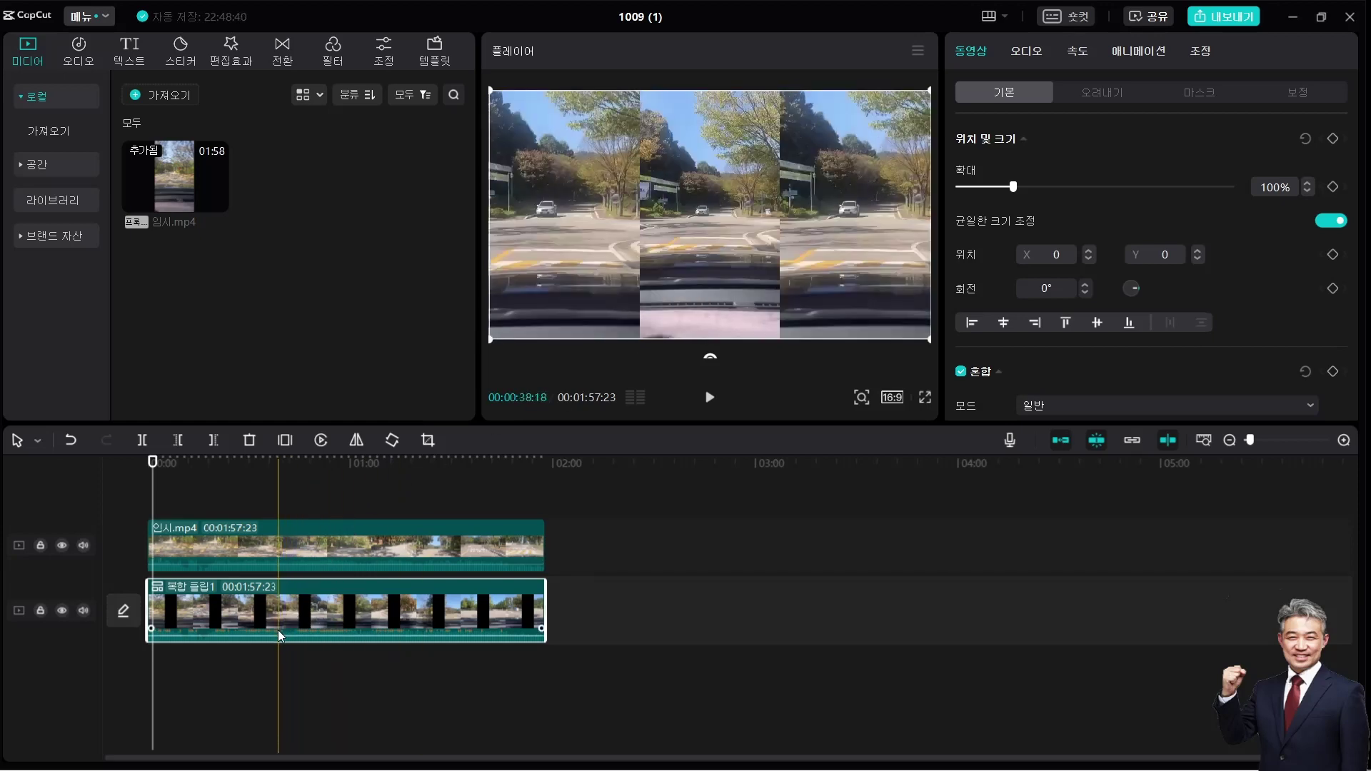
# Find the 흐리게 blur effect among the basic video effects and mark it as a favourite
pyautogui.click(233, 61)
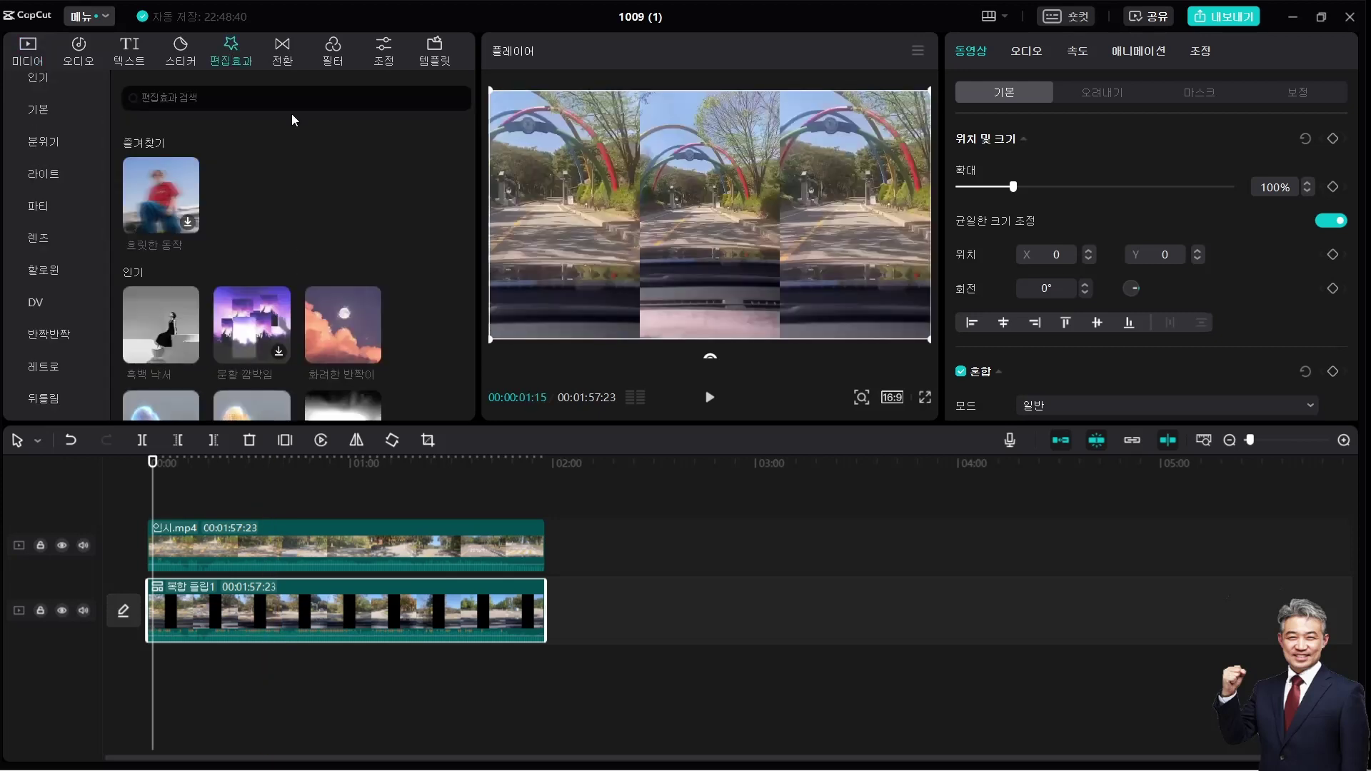
pyautogui.moveTo(143, 163)
pyautogui.scroll(-5, 286, 285)
pyautogui.click(353, 337)
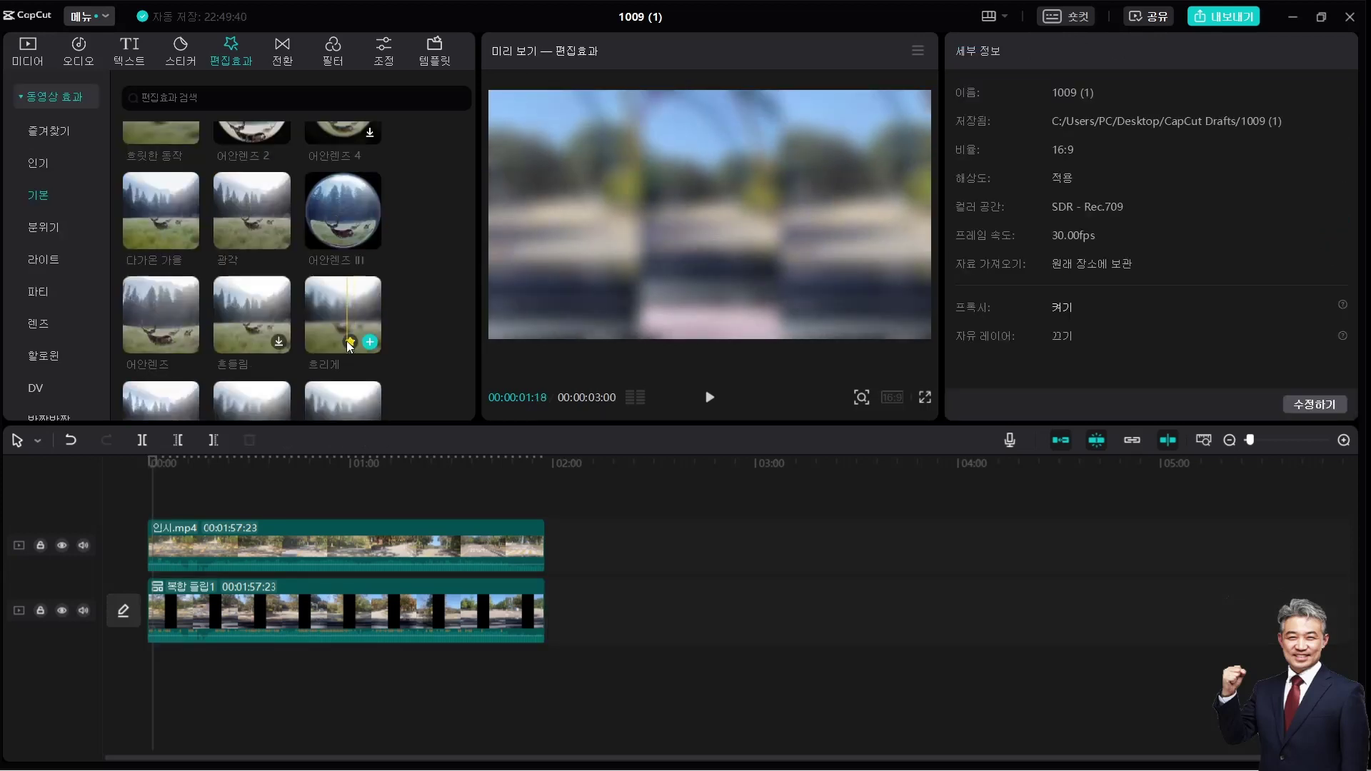
# Apply the favourite 흐리게 effect to the compound clip on the timeline
pyautogui.scroll(10, 322, 261)
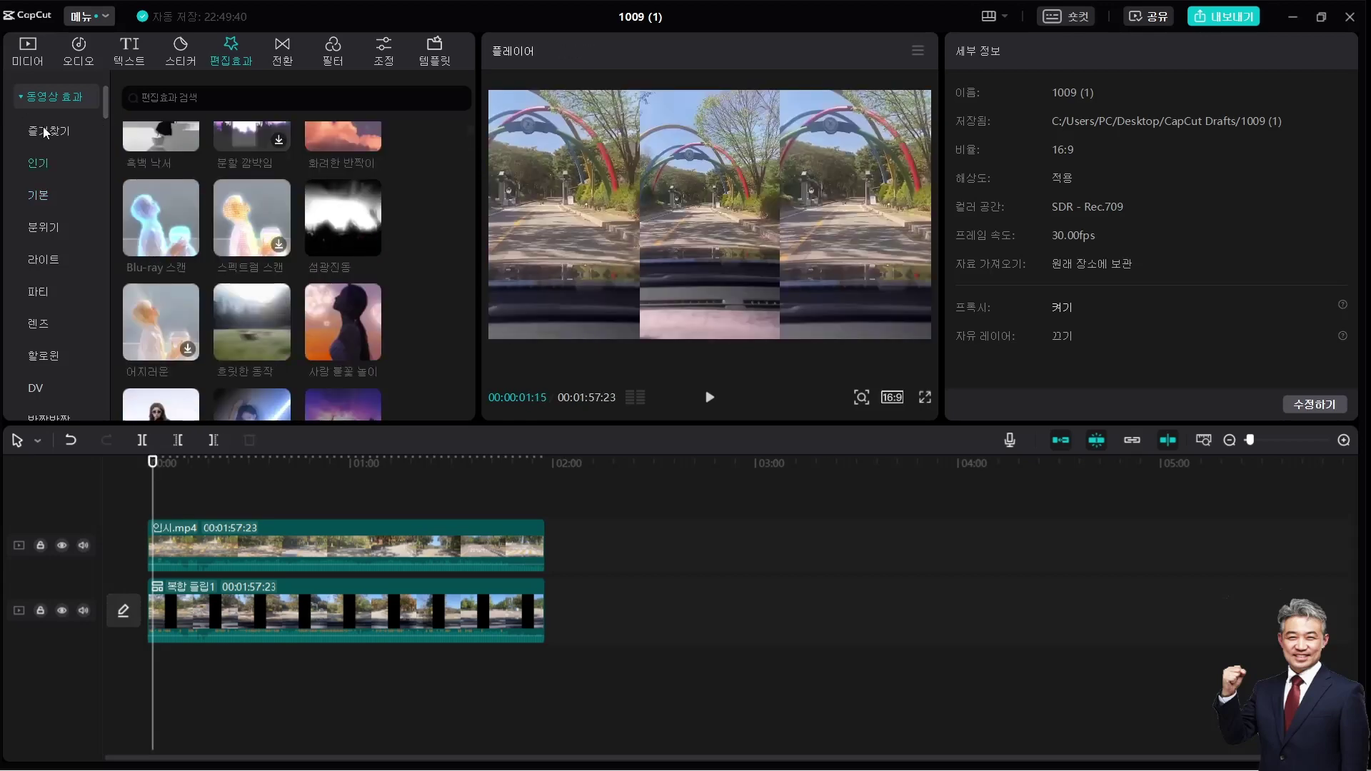
pyautogui.click(44, 126)
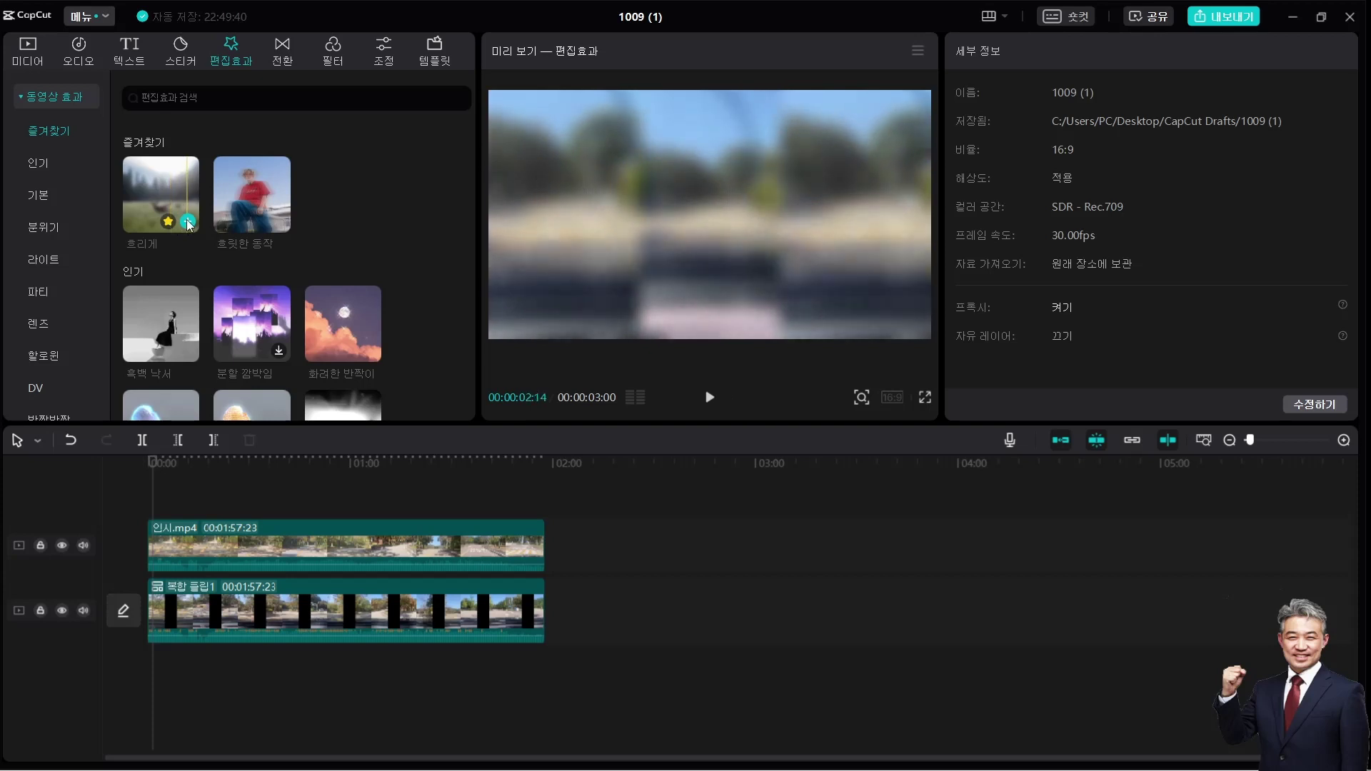
pyautogui.moveTo(165, 184); pyautogui.dragTo(197, 601)
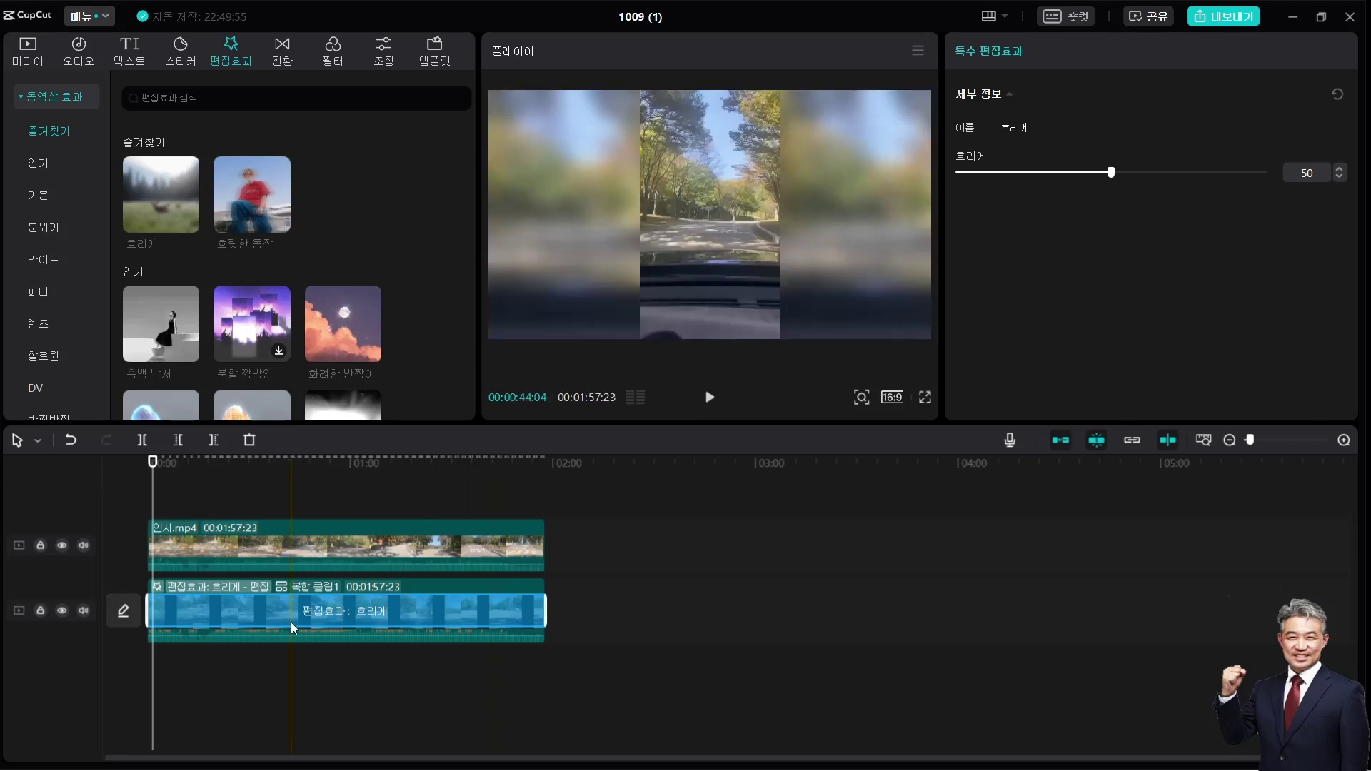
# Set the compound clip's 흐리게 effect strength to 50 and return the playhead to the timeline start
pyautogui.click(294, 588)
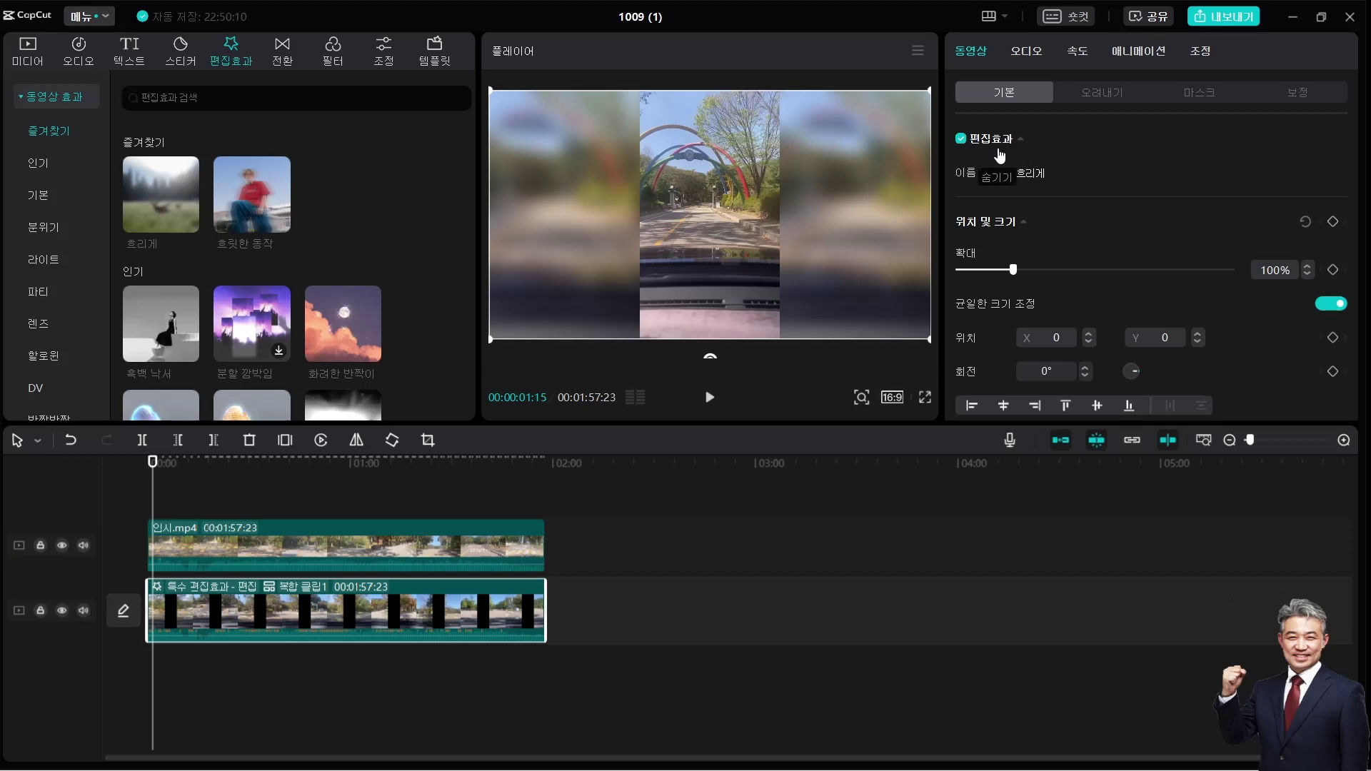
pyautogui.moveTo(979, 183)
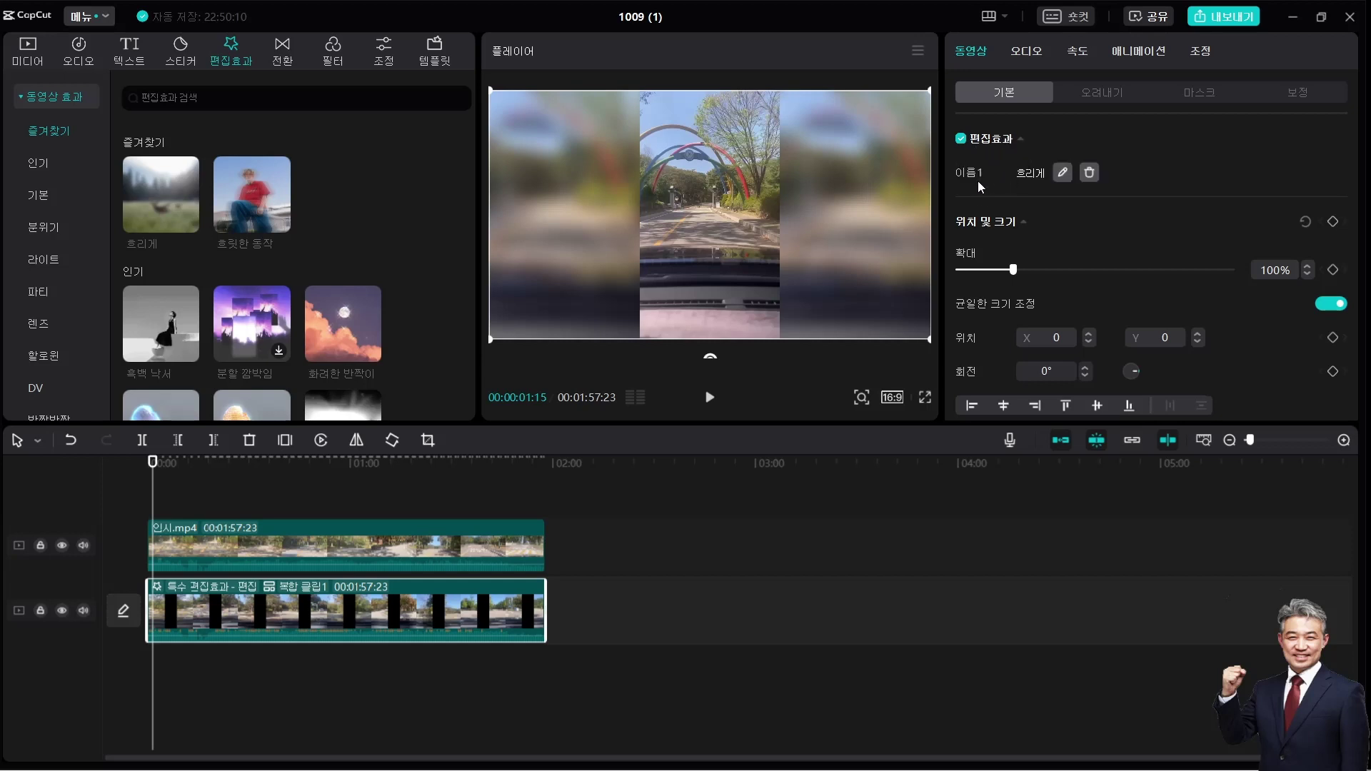
pyautogui.click(1064, 173)
pyautogui.moveTo(1109, 181)
pyautogui.mouseDown()
pyautogui.moveTo(1267, 181)
pyautogui.moveTo(950, 181)
pyautogui.moveTo(1156, 180)
pyautogui.moveTo(1137, 189)
pyautogui.moveTo(1111, 175)
pyautogui.mouseUp()
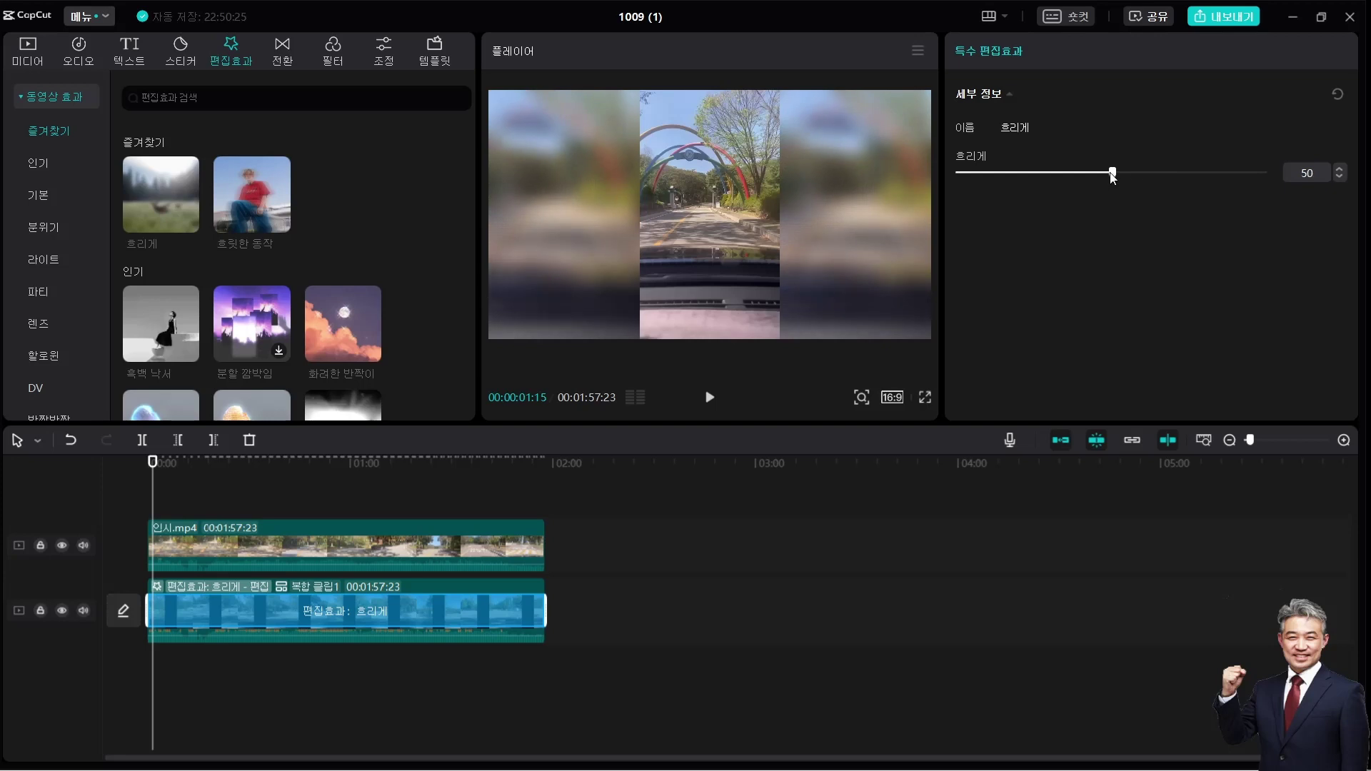
pyautogui.click(169, 468)
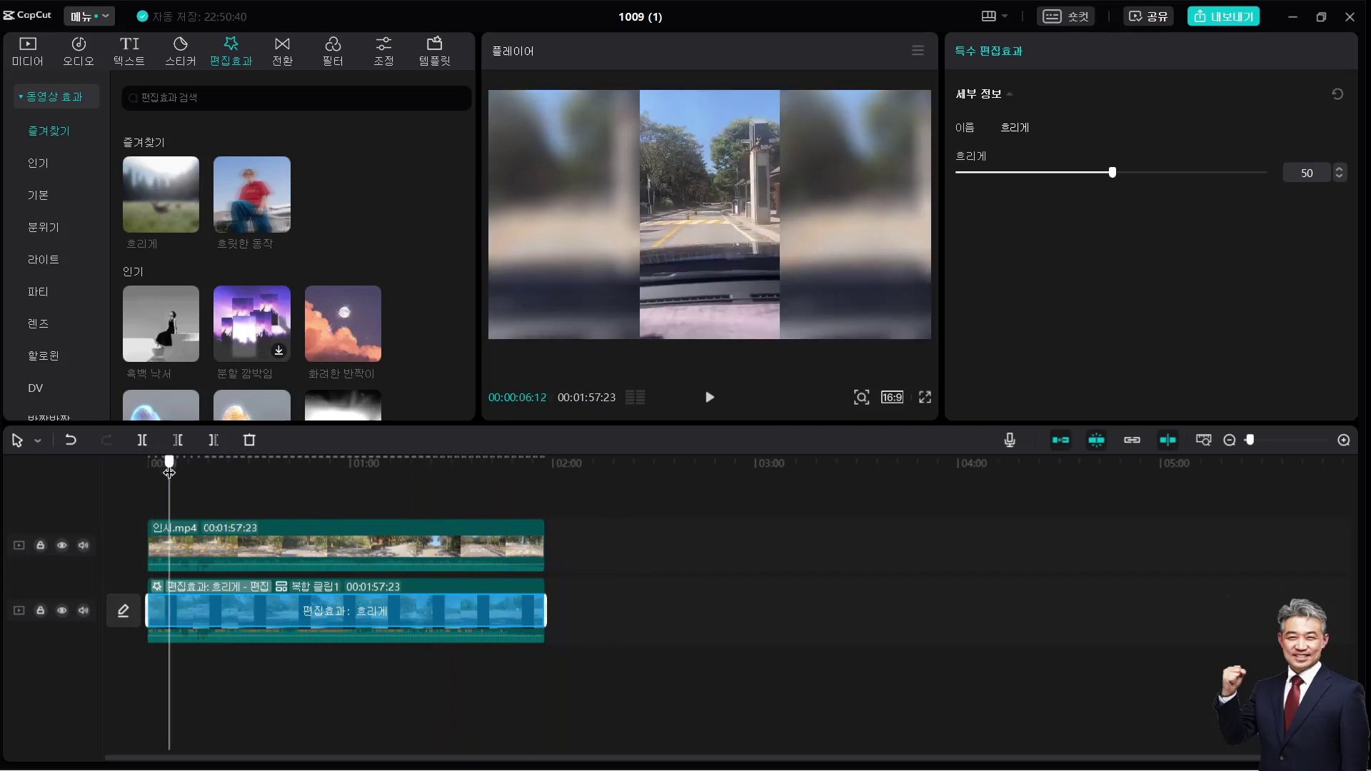
pyautogui.moveTo(169, 472); pyautogui.dragTo(106, 474)
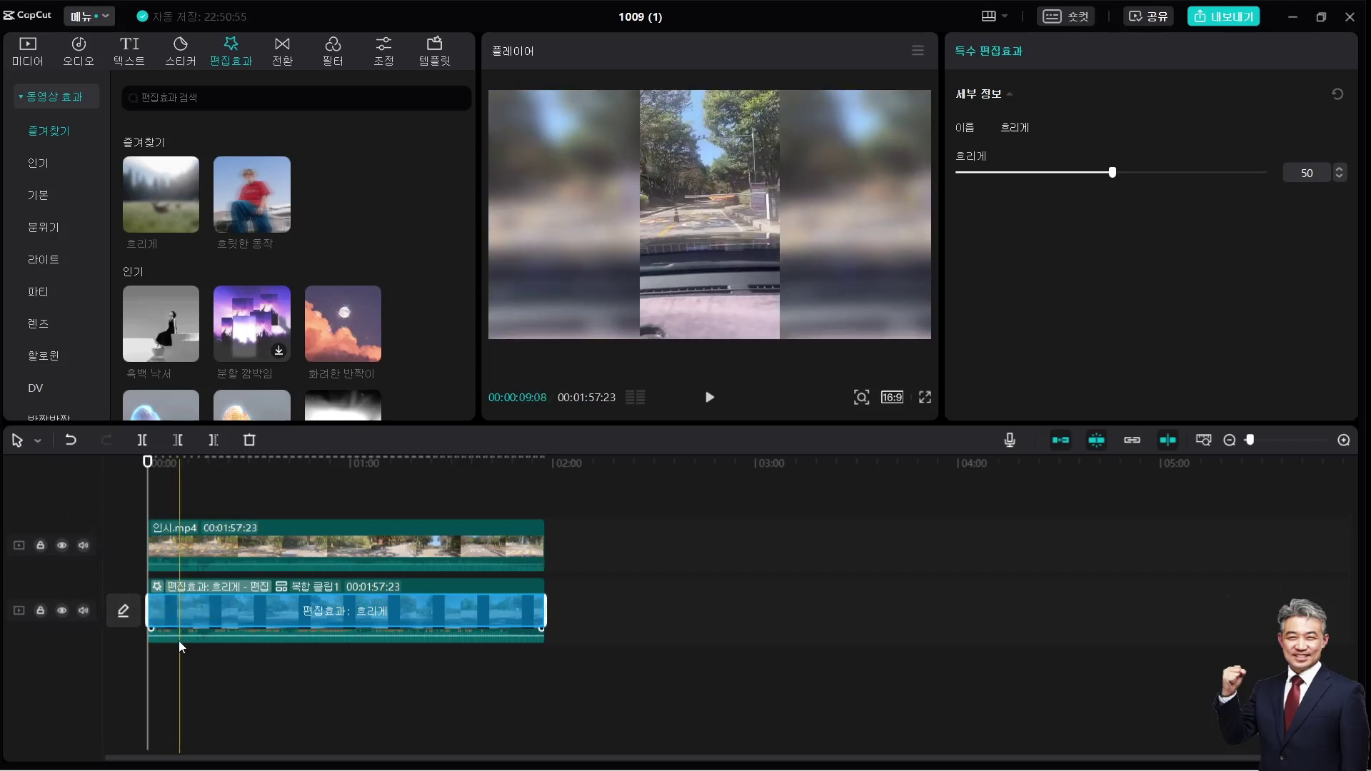
# Import the music file HYP - Come To Play from the 경쾌한음악2 folder inside 배경음악 into the project media
pyautogui.click(27, 51)
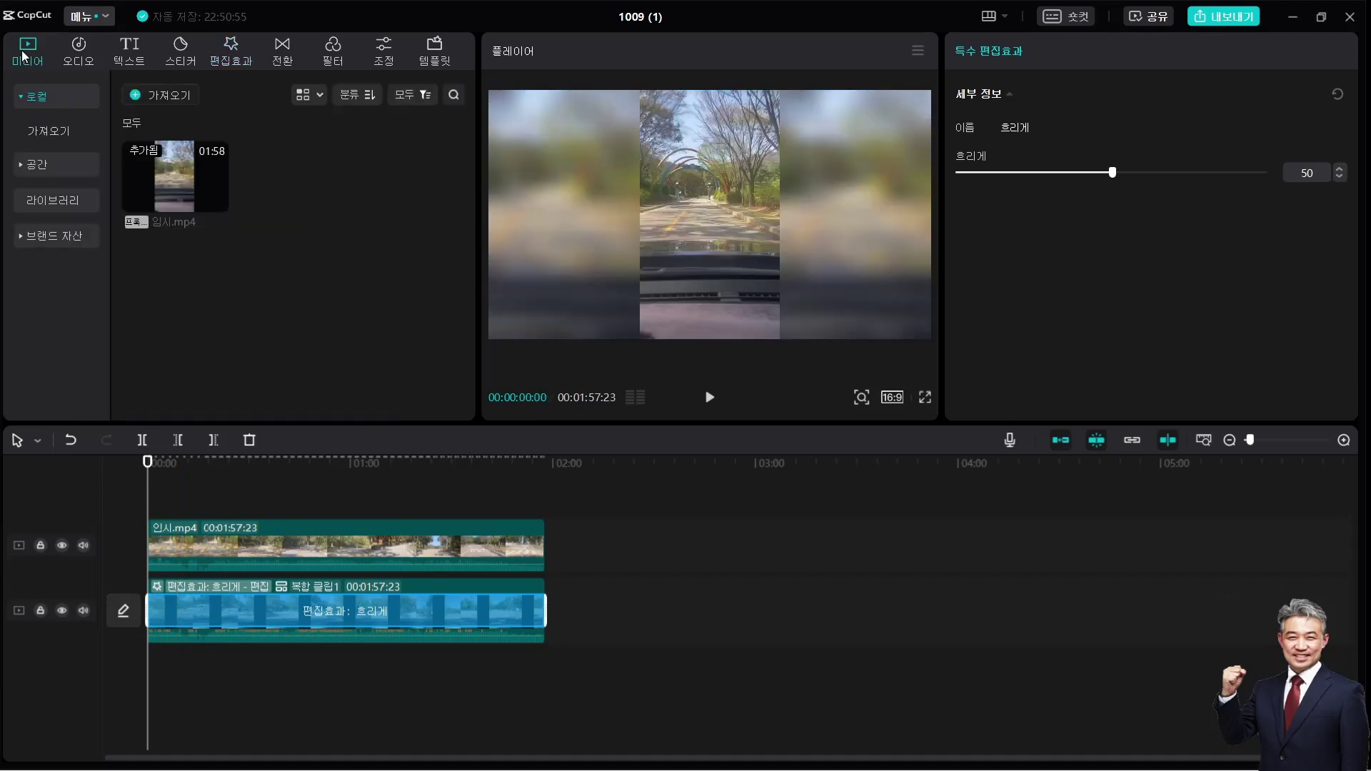
pyautogui.click(158, 96)
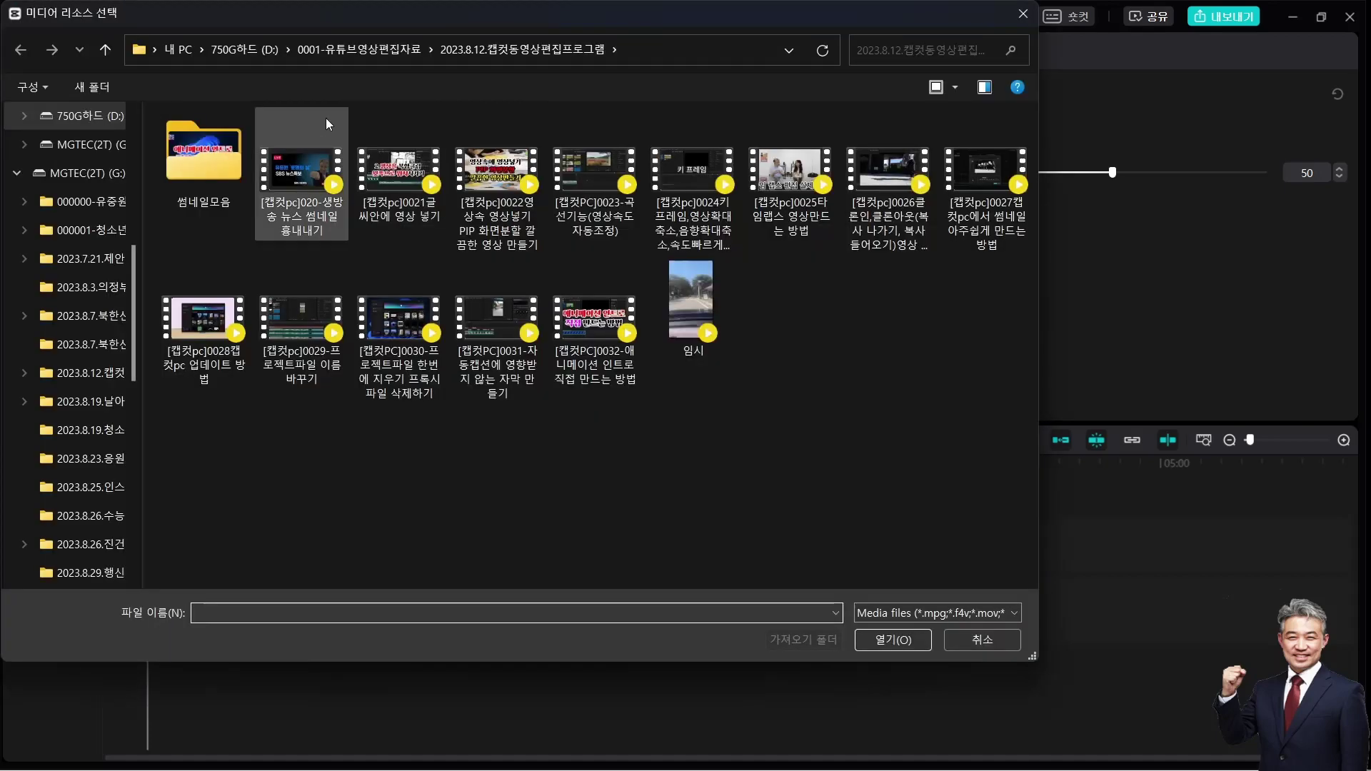
pyautogui.doubleClick(602, 149)
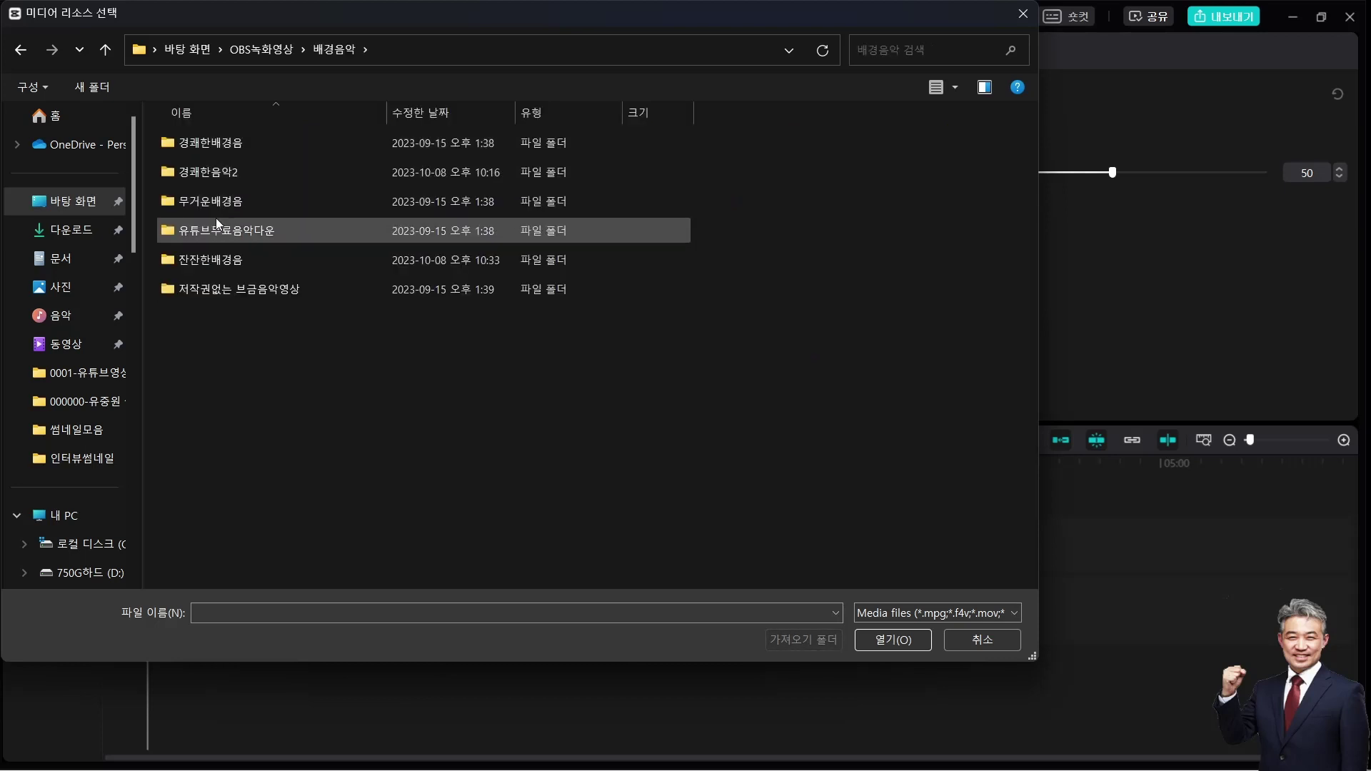
pyautogui.doubleClick(211, 168)
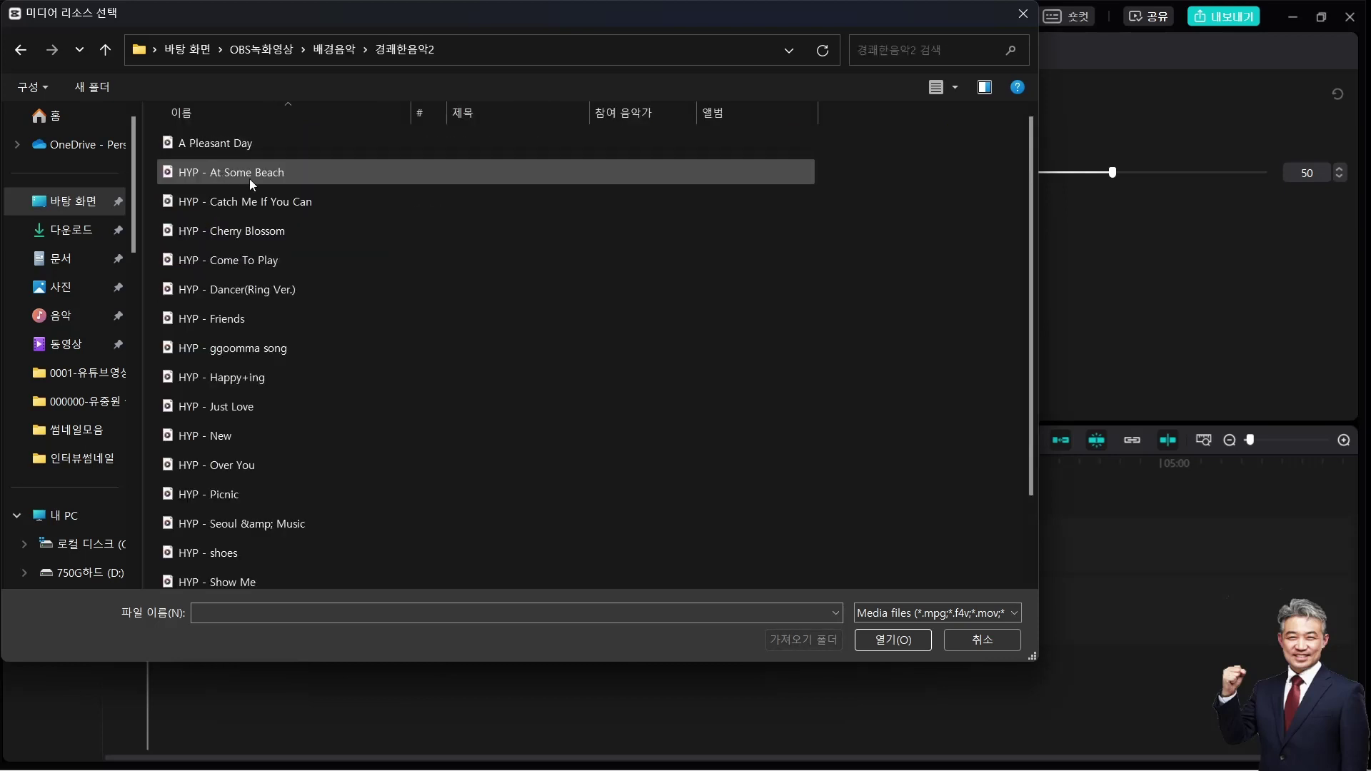
pyautogui.doubleClick(327, 262)
# Place HYP - Come To Play.mp3 at the timeline start below the compound clip and trim its end to the video's end
pyautogui.moveTo(279, 154); pyautogui.dragTo(143, 667)
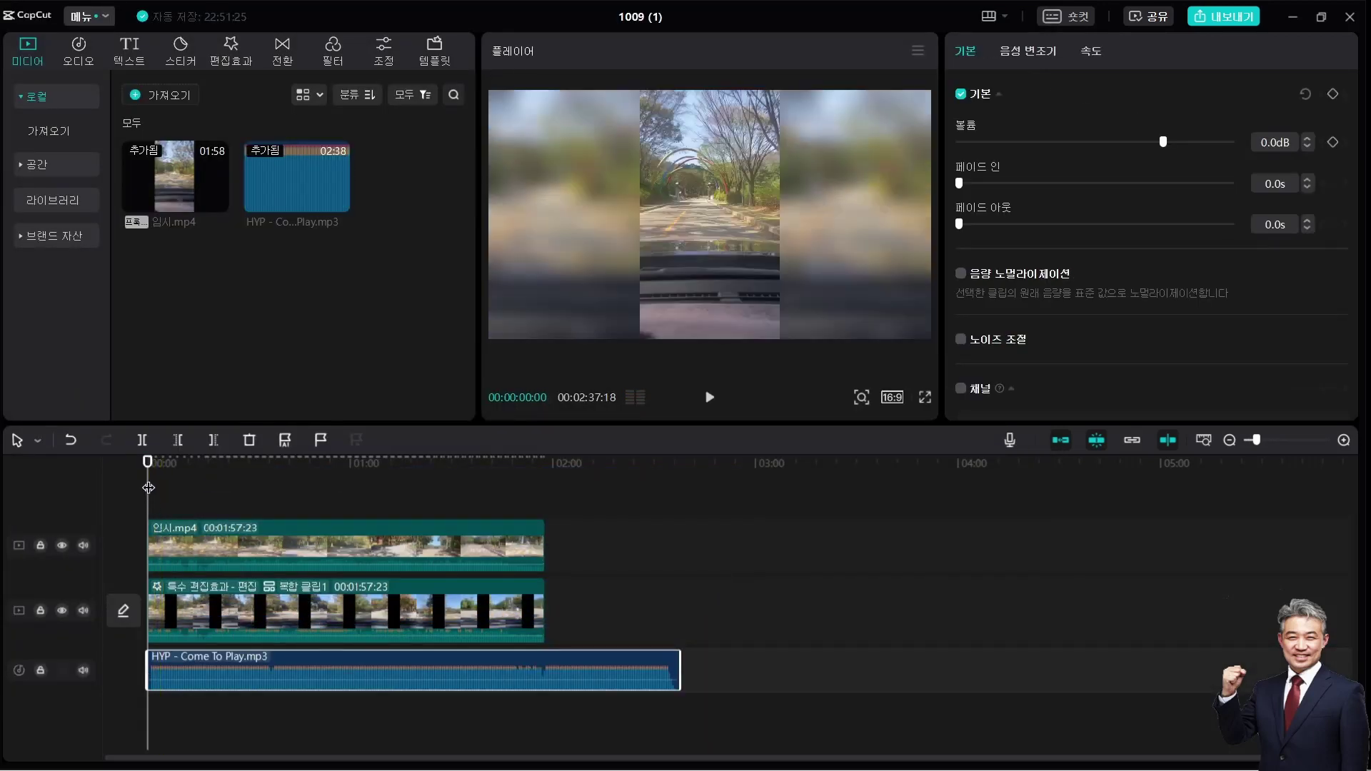
pyautogui.press('space')
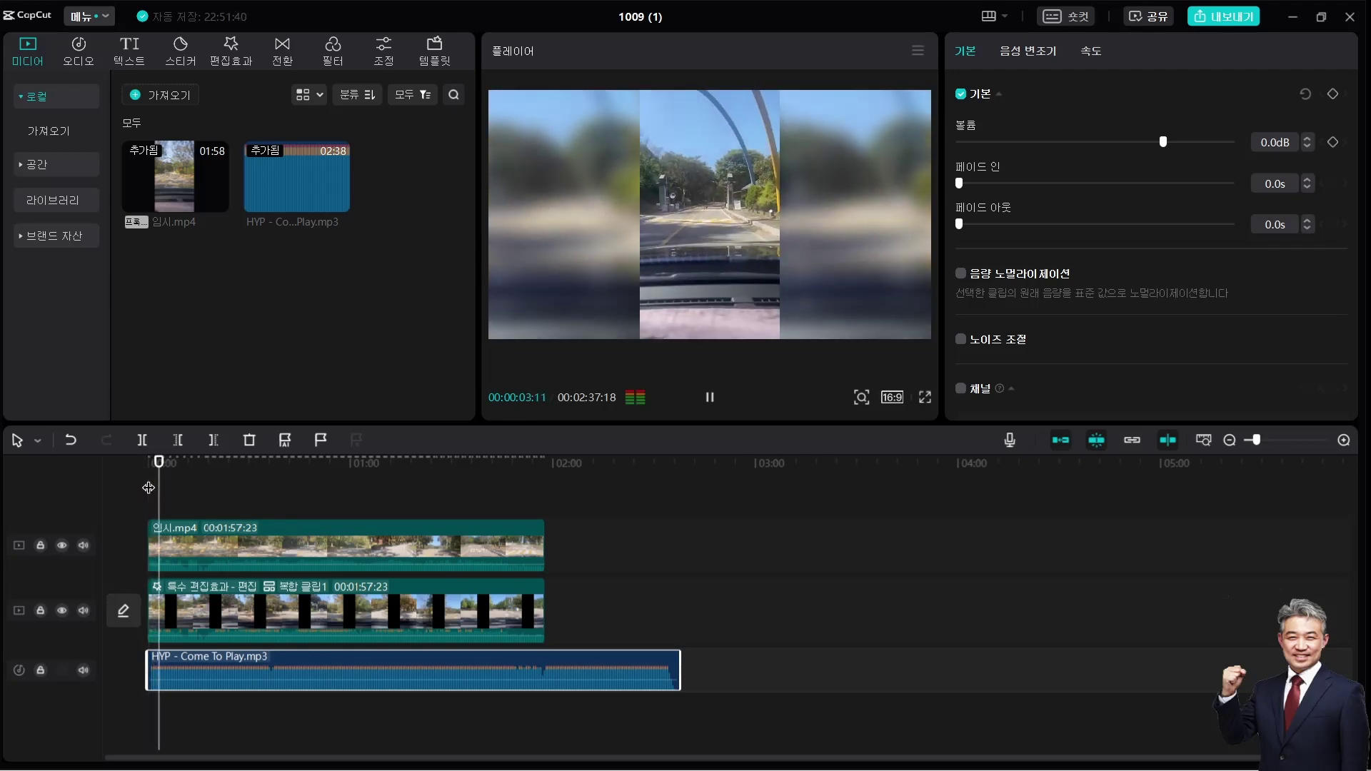
pyautogui.moveTo(680, 671); pyautogui.dragTo(581, 671)
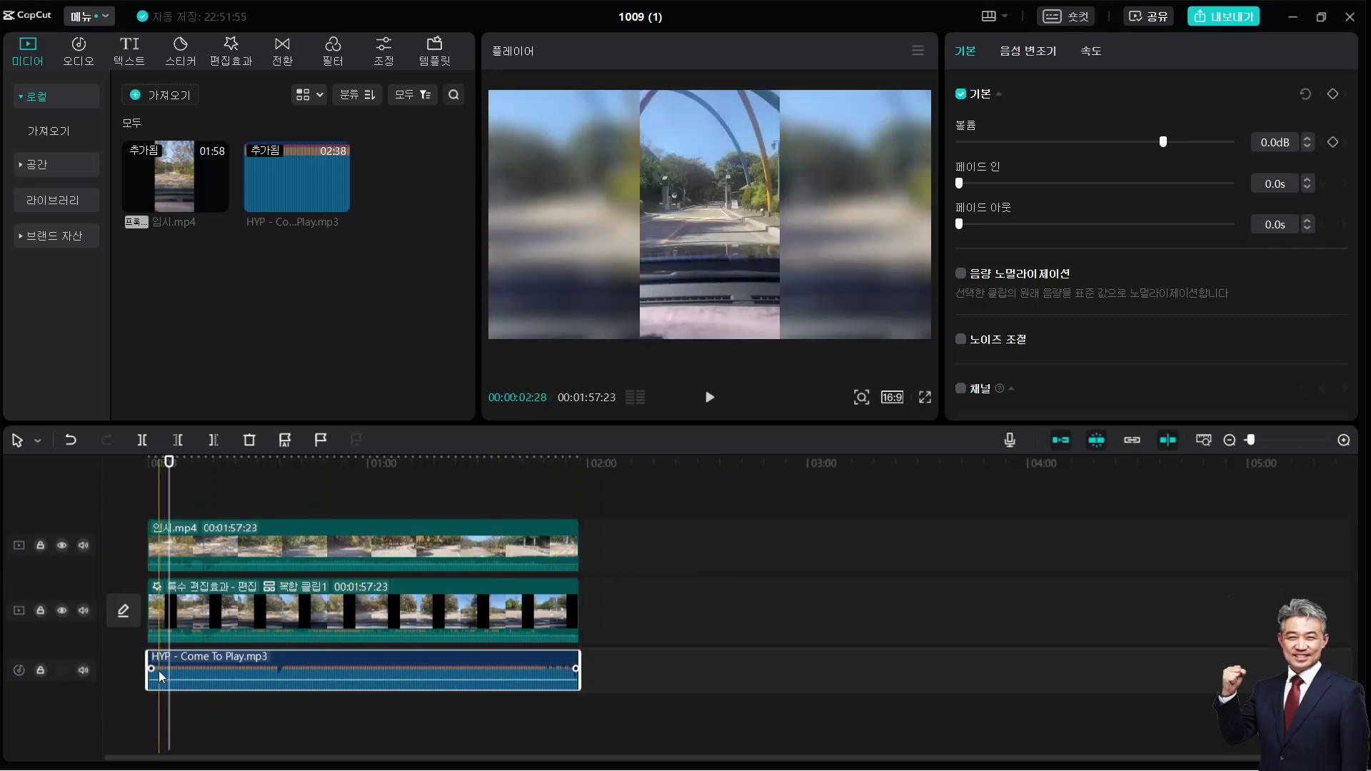
# Give the music clip a 10.0 s fade-in and a 10.0 s fade-out, and play back the result
pyautogui.moveTo(154, 669); pyautogui.dragTo(499, 708)
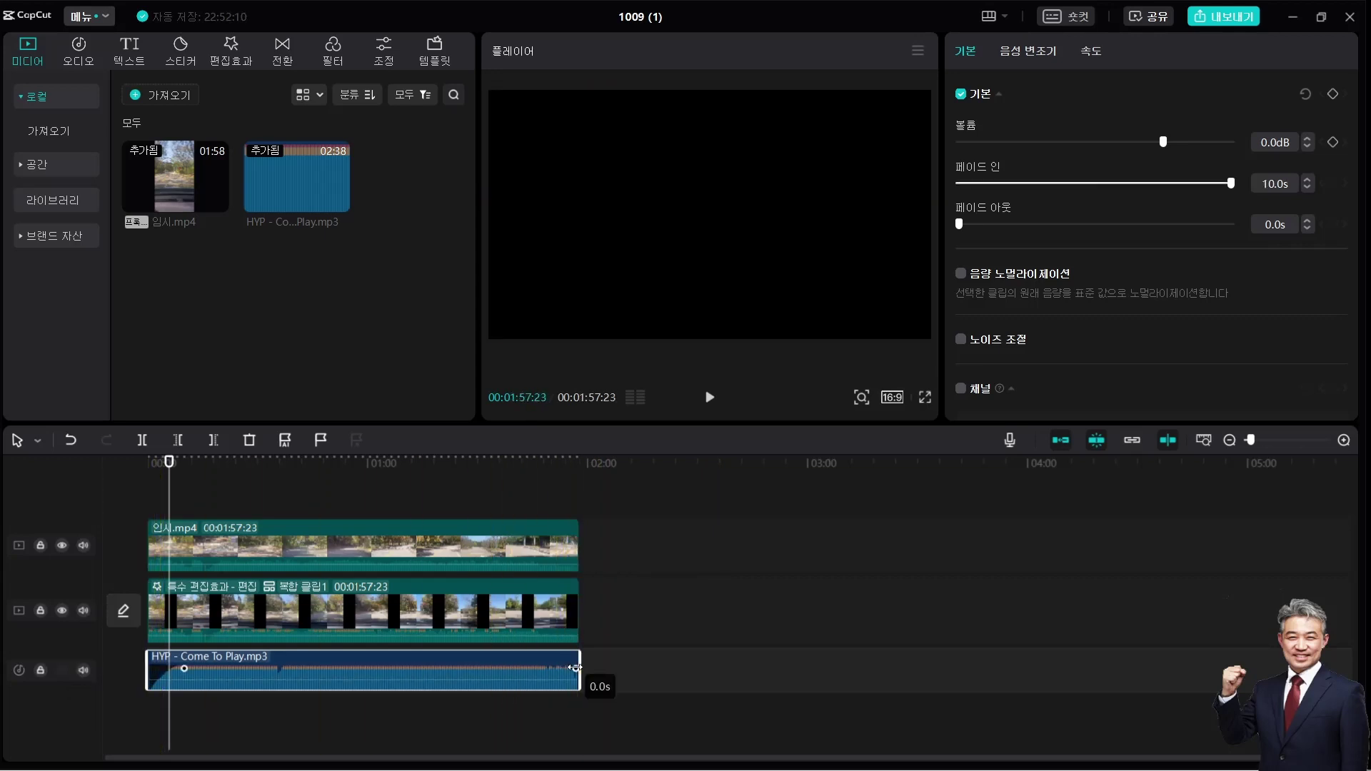
pyautogui.moveTo(575, 668); pyautogui.dragTo(544, 669)
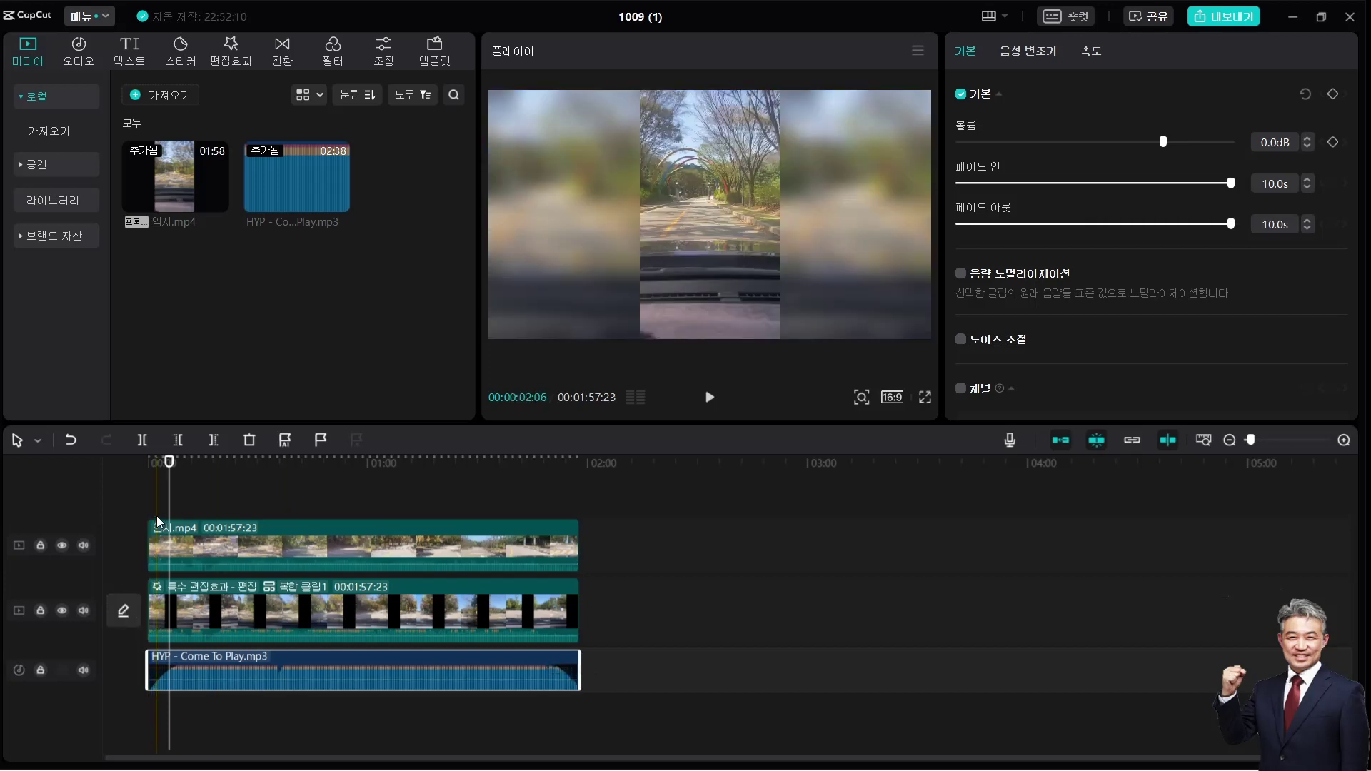
pyautogui.press('space')
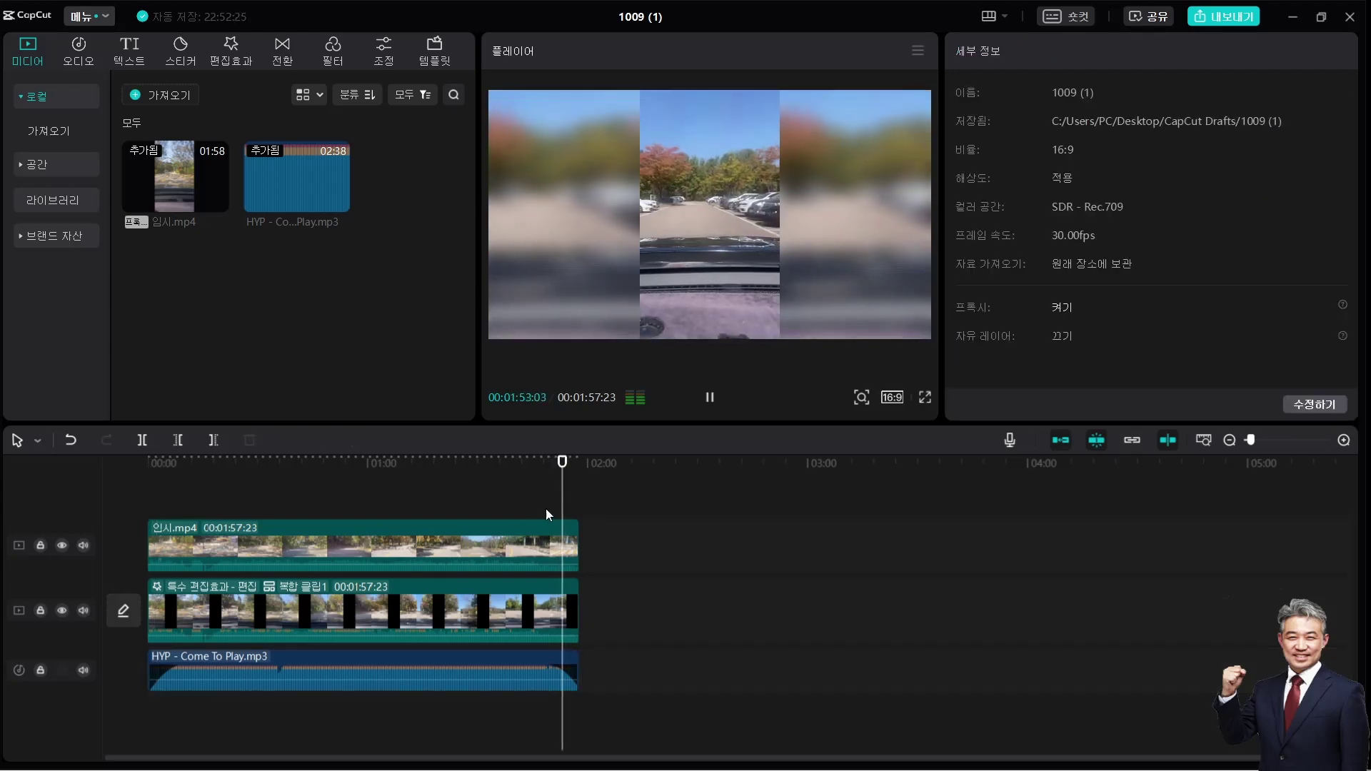
pyautogui.click(378, 565)
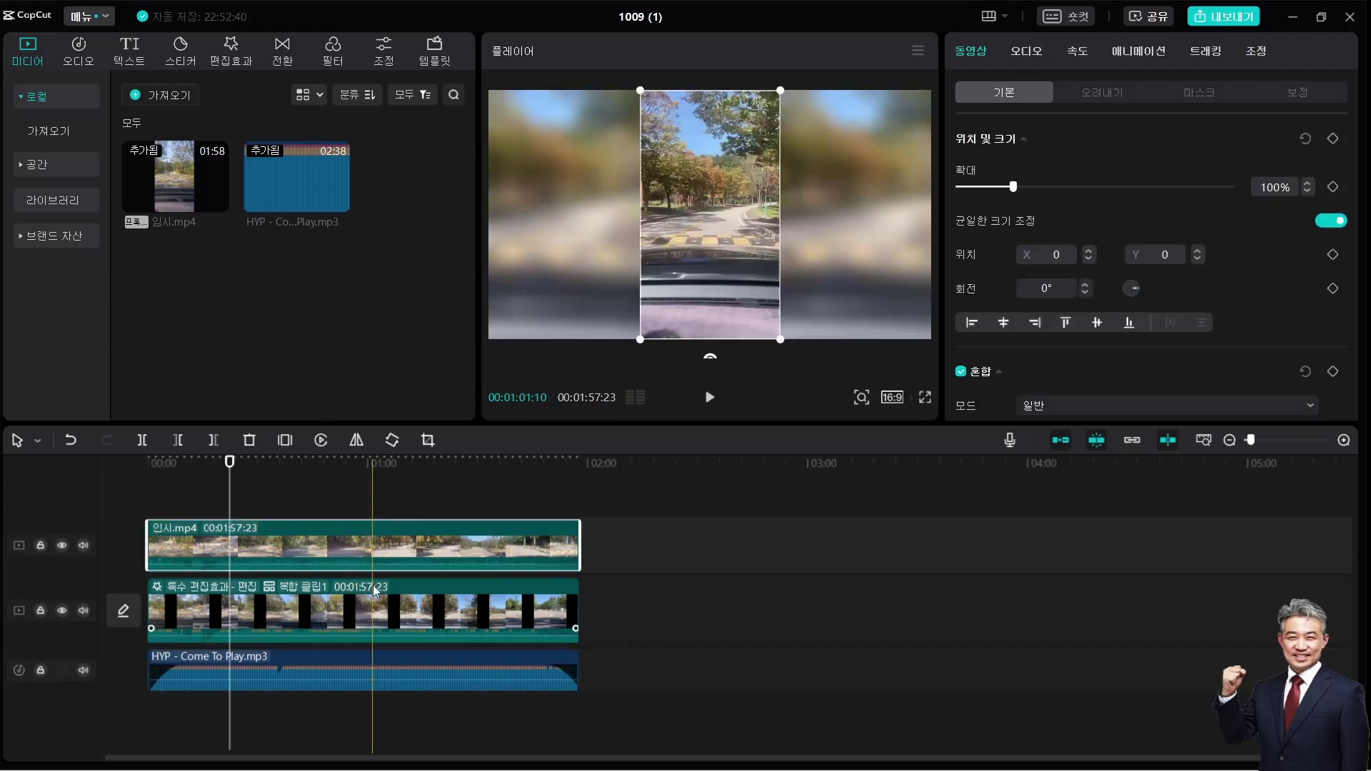